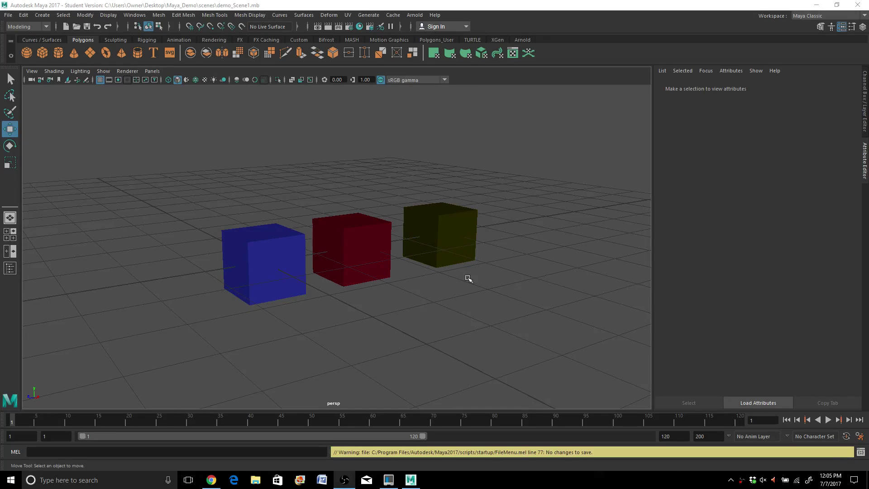
# Switch the blue cube to edge selection mode and select the front edge of its upper face
pyautogui.click(274, 255)
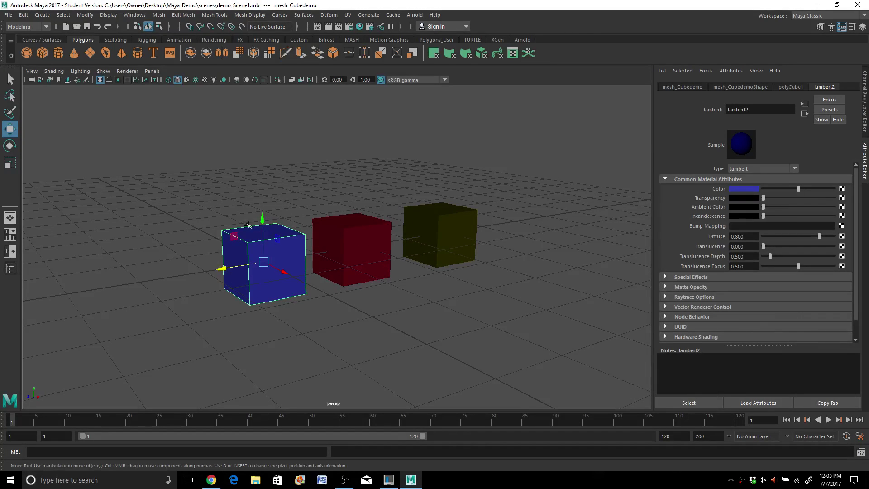
pyautogui.rightClick(291, 252)
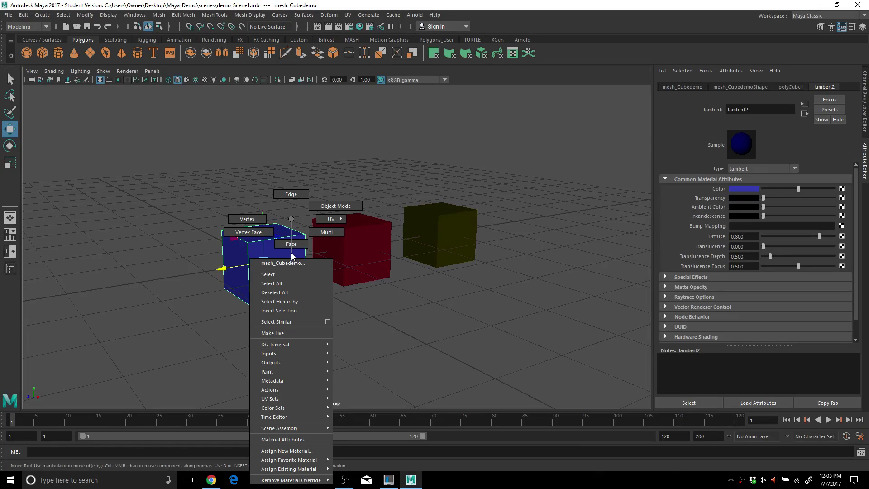
pyautogui.click(291, 221)
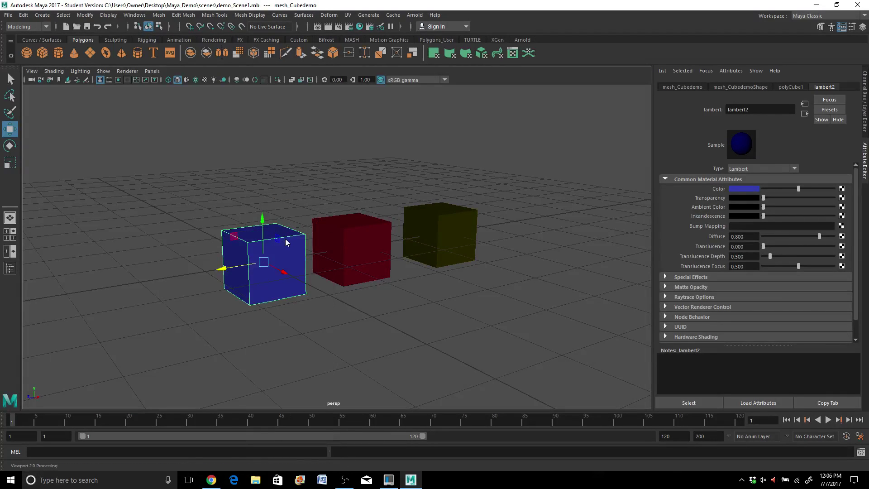
pyautogui.rightClick(286, 220)
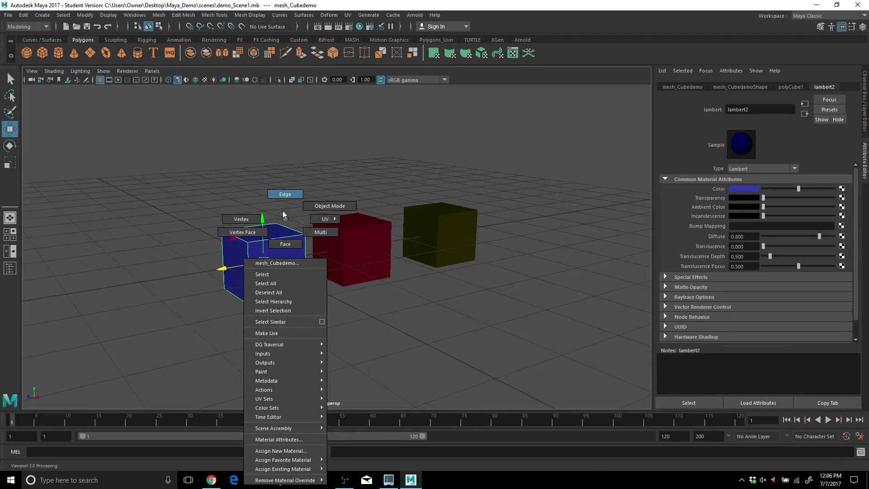
pyautogui.click(284, 205)
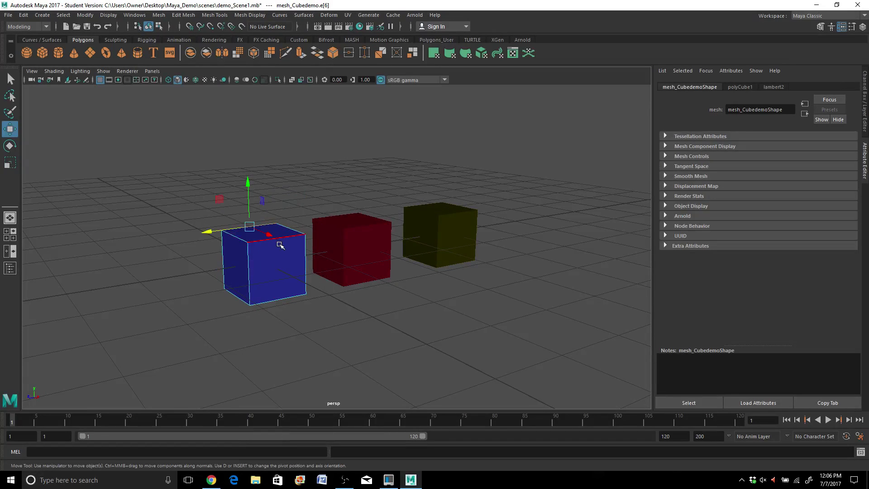
pyautogui.click(279, 240)
# Try raising the blue cube's upper front corner vertex about 0.014 units in vertex mode, and undo the move
pyautogui.moveTo(265, 233); pyautogui.dragTo(217, 219, button='right')
pyautogui.click(247, 242)
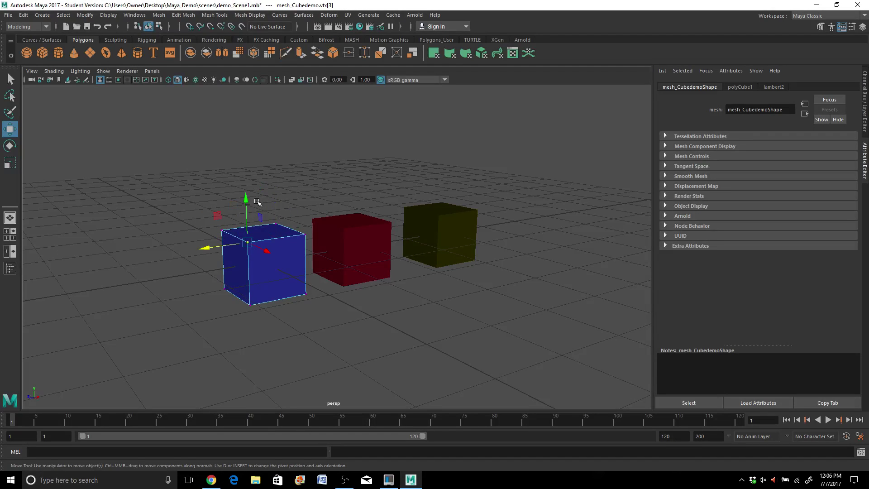
pyautogui.moveTo(245, 199)
pyautogui.mouseDown()
pyautogui.moveTo(246, 184)
pyautogui.moveTo(247, 200)
pyautogui.mouseUp()
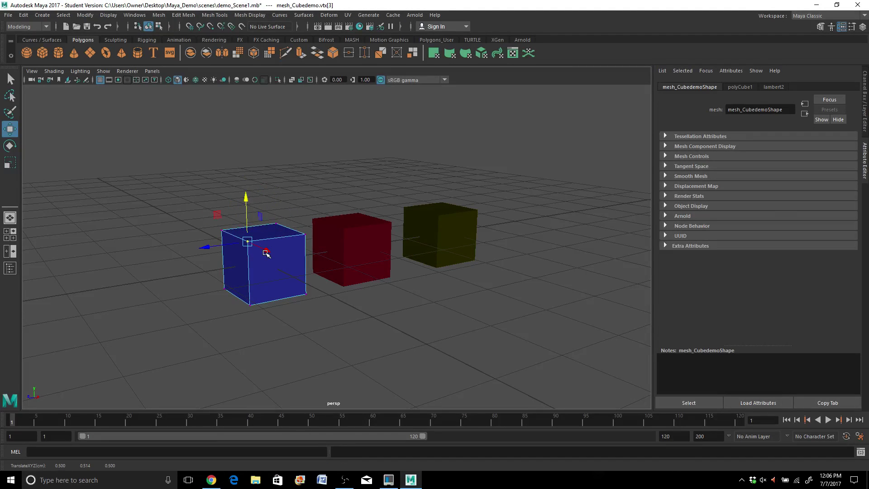
pyautogui.hotkey('ctrl', 'z')
# Try moving the blue cube's outer side face about 0.1 units inward along Z in face mode
pyautogui.moveTo(277, 239); pyautogui.dragTo(275, 244, button='right')
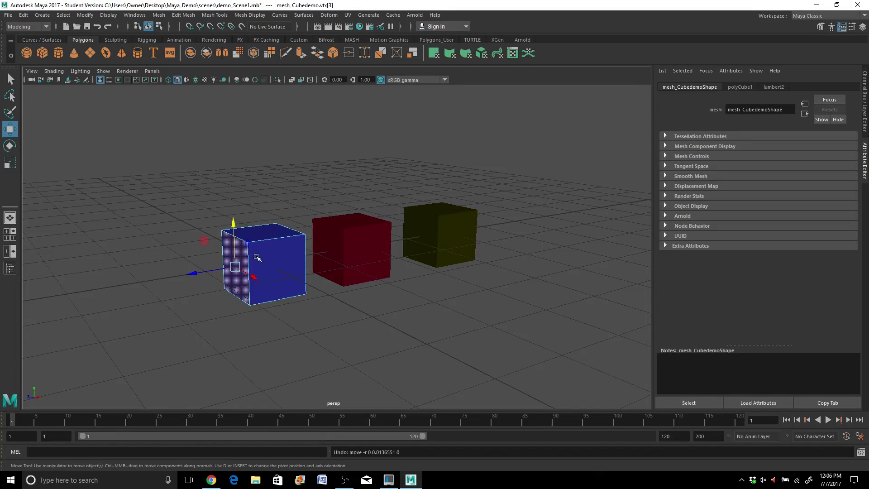
pyautogui.click(233, 267)
pyautogui.moveTo(194, 274); pyautogui.dragTo(199, 273)
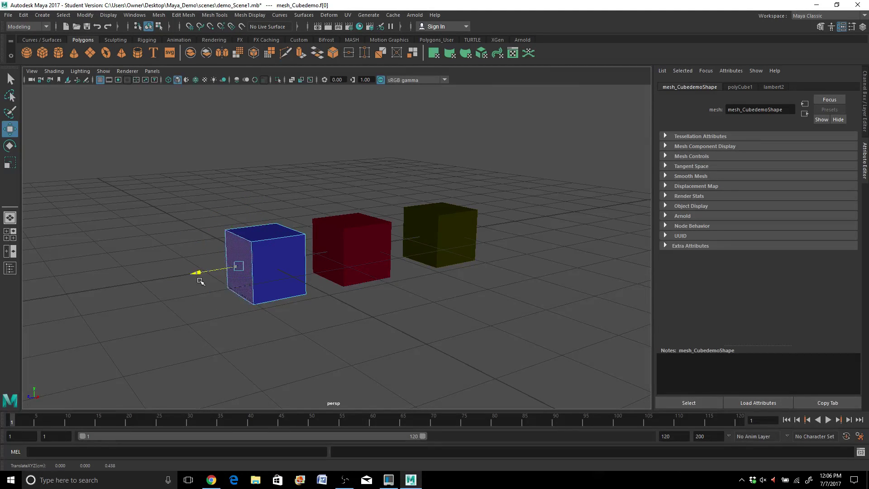
# Select a UV point at the blue cube's upper corner in UV mode, and return the cube to object mode
pyautogui.moveTo(262, 255); pyautogui.dragTo(313, 224, button='right')
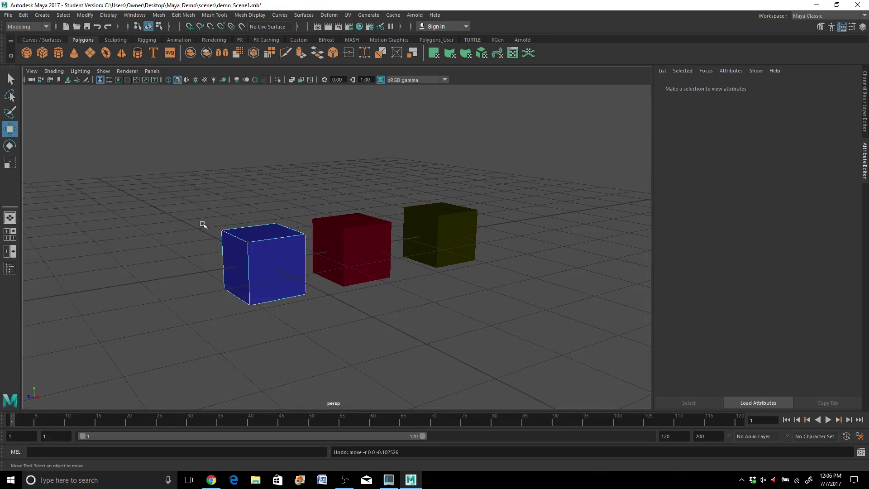
pyautogui.moveTo(204, 229); pyautogui.dragTo(239, 246)
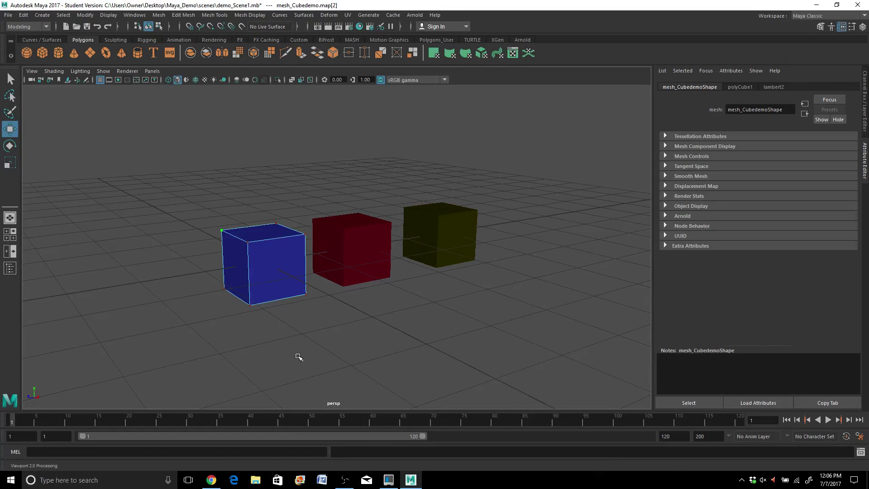
pyautogui.moveTo(287, 246); pyautogui.dragTo(327, 206, button='right')
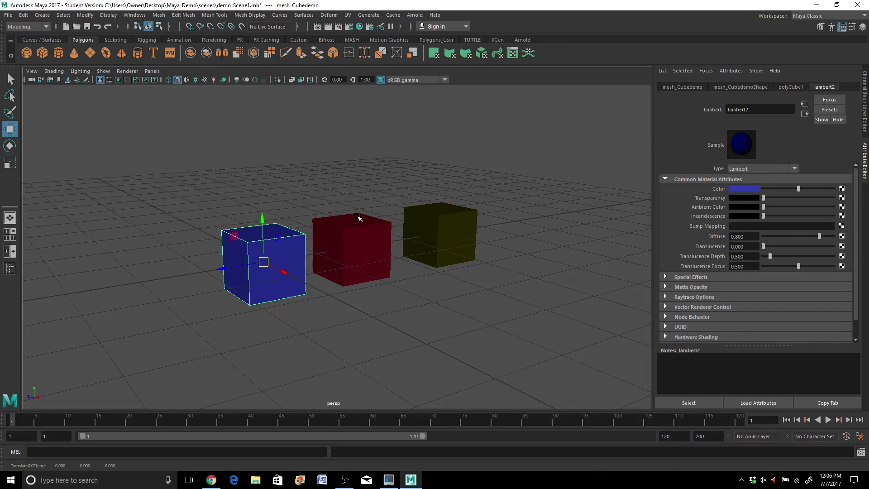
# Examine the three cubes in the perspective view from different angles, positions and distances
pyautogui.moveTo(374, 154)
pyautogui.keyDown('alt'); pyautogui.mouseDown()
pyautogui.moveTo(287, 160)
pyautogui.moveTo(456, 156)
pyautogui.moveTo(384, 145)
pyautogui.moveTo(387, 153)
pyautogui.mouseUp(); pyautogui.keyUp('alt')
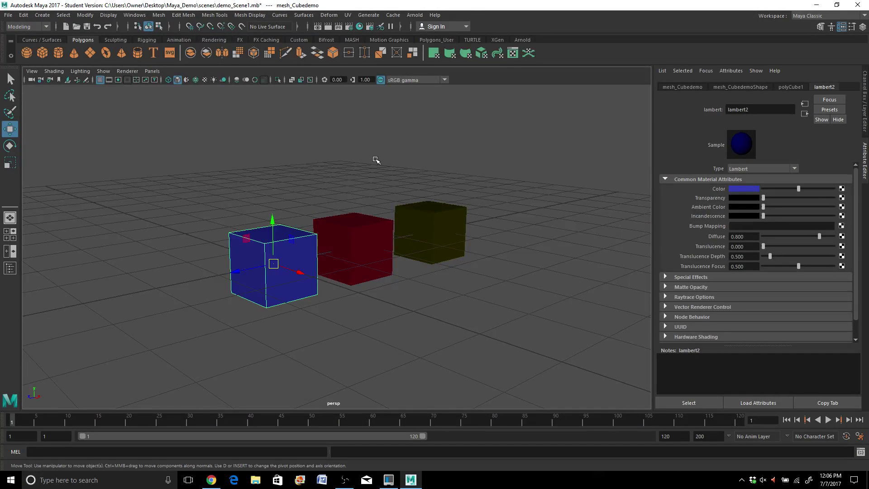
pyautogui.keyDown('alt'); pyautogui.moveTo(374, 159); pyautogui.dragTo(373, 157, button='middle'); pyautogui.keyUp('alt')
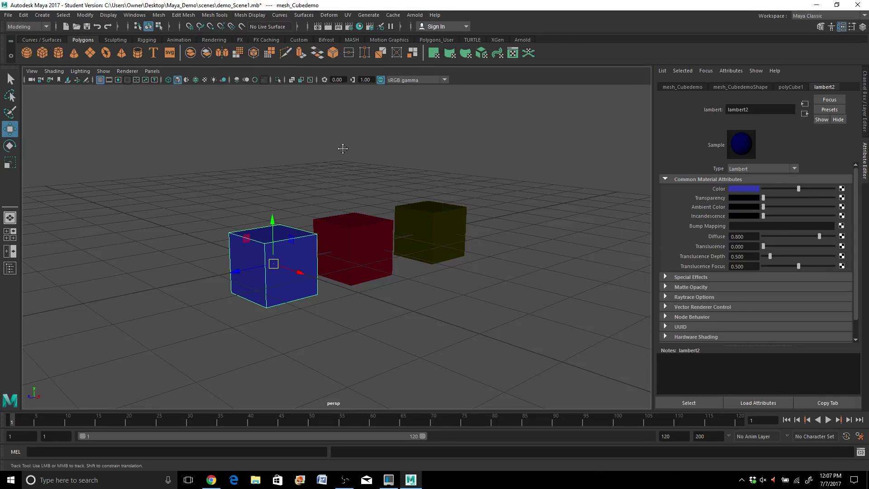
pyautogui.keyDown('alt'); pyautogui.moveTo(342, 147); pyautogui.dragTo(474, 108, button='middle'); pyautogui.keyUp('alt')
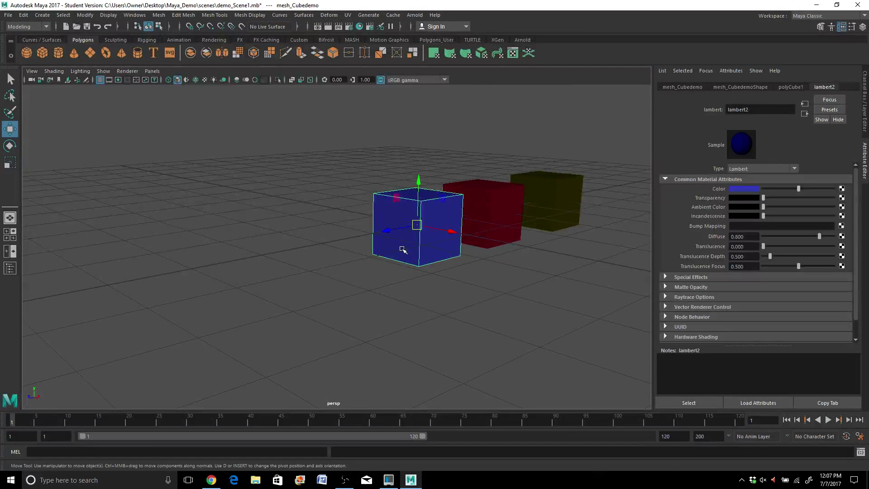
pyautogui.scroll(1, 402, 248)
pyautogui.keyDown('alt'); pyautogui.moveTo(560, 175); pyautogui.dragTo(544, 154, button='middle'); pyautogui.keyUp('alt')
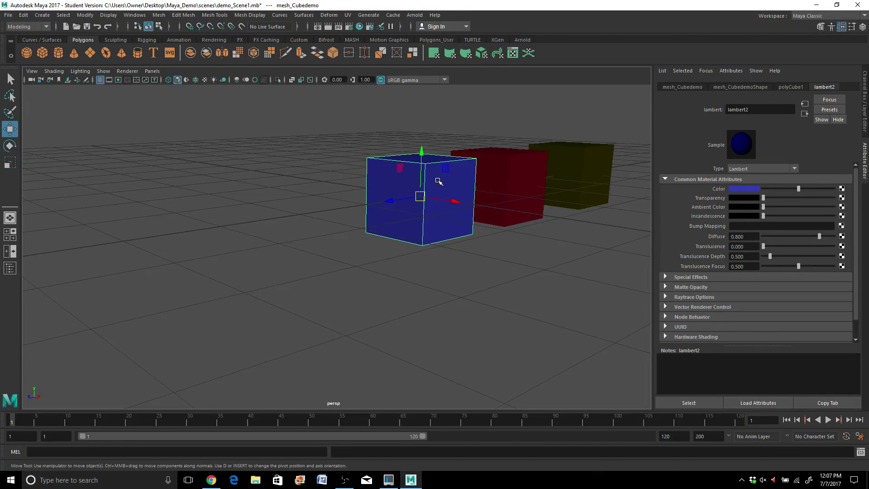
pyautogui.keyDown('alt'); pyautogui.moveTo(462, 140); pyautogui.dragTo(361, 184, button='middle'); pyautogui.keyUp('alt')
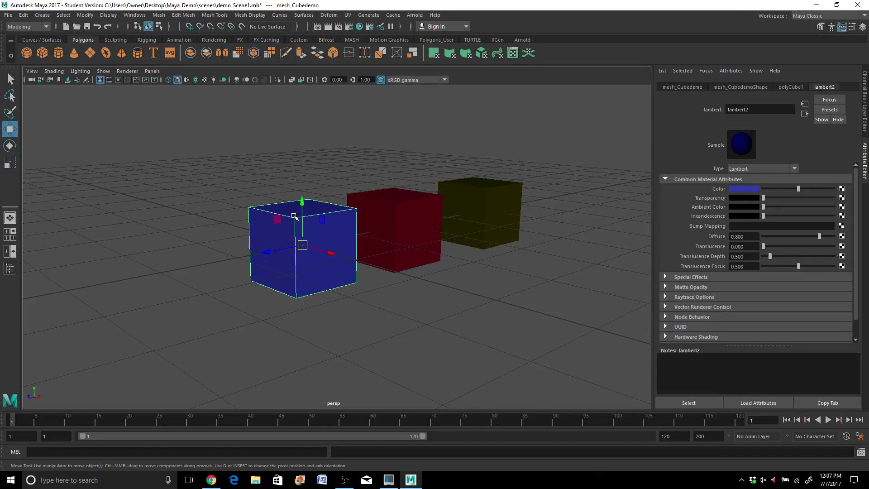
pyautogui.scroll(-3, 294, 216)
pyautogui.scroll(2, 295, 216)
pyautogui.scroll(-2, 294, 216)
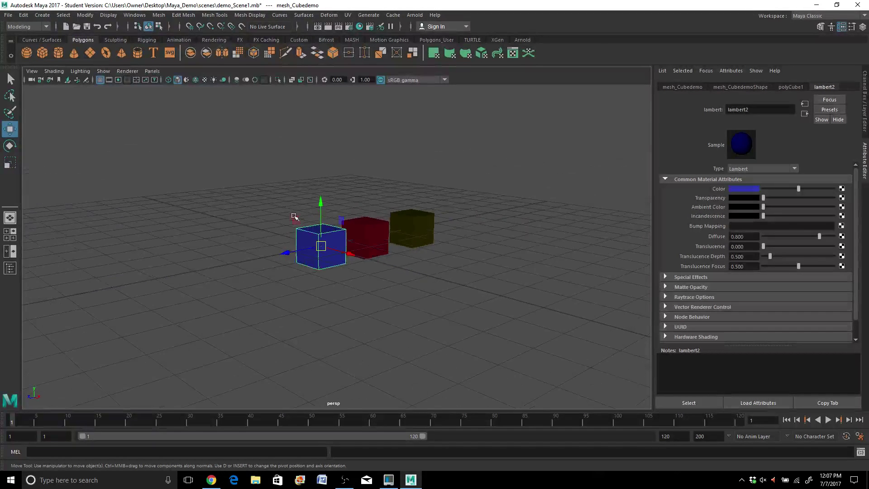
pyautogui.scroll(3, 294, 216)
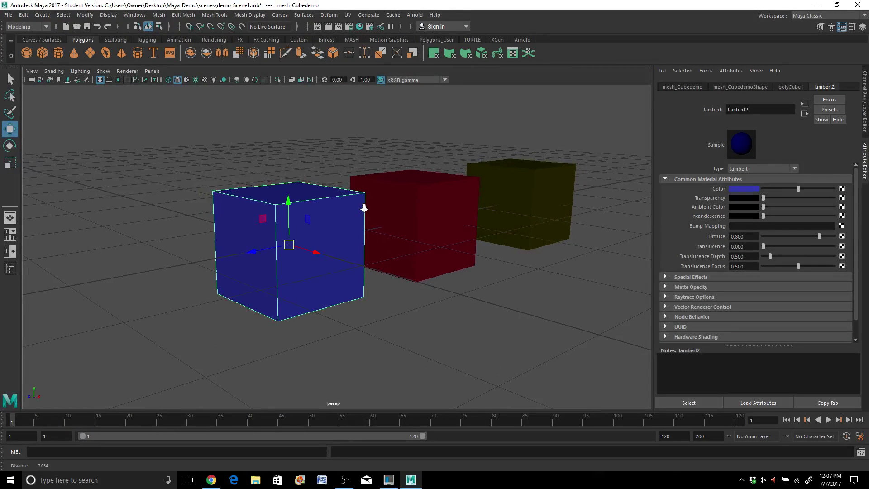
pyautogui.keyDown('alt'); pyautogui.moveTo(364, 209); pyautogui.dragTo(337, 188, button='right'); pyautogui.keyUp('alt')
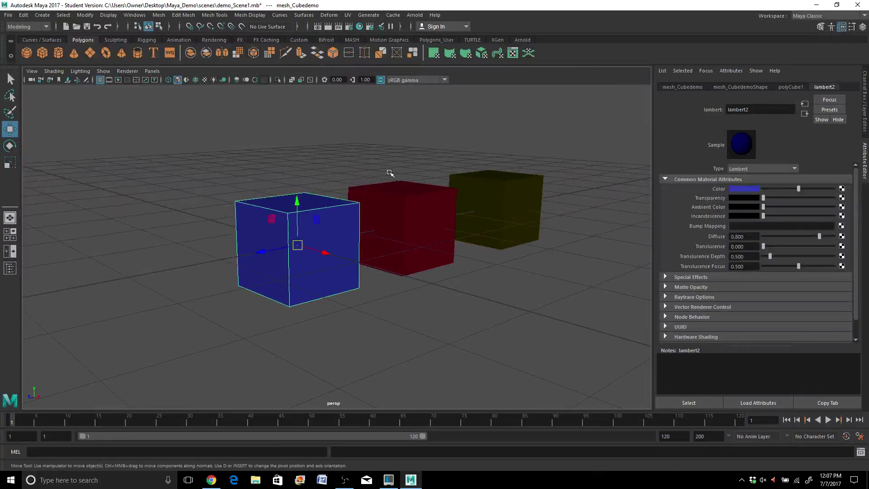
pyautogui.keyDown('alt'); pyautogui.moveTo(389, 172); pyautogui.dragTo(356, 255, button='right'); pyautogui.keyUp('alt')
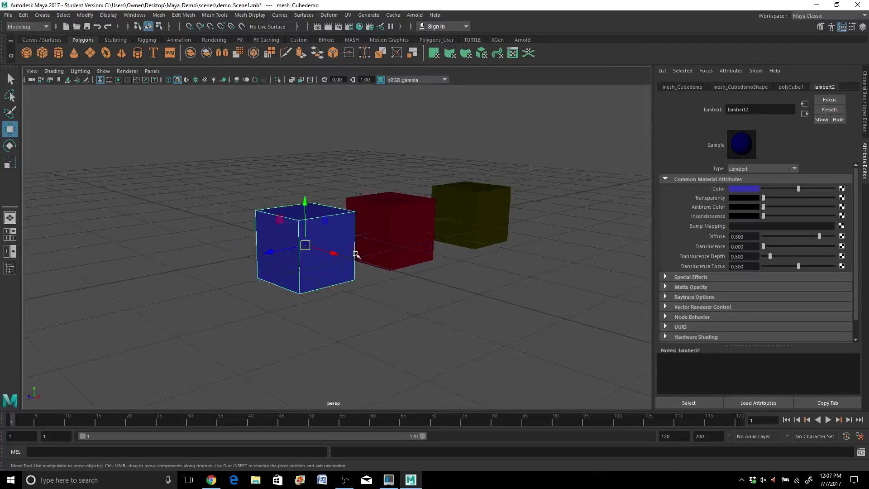
pyautogui.scroll(3, 356, 254)
pyautogui.scroll(-8, 355, 251)
pyautogui.scroll(5, 358, 243)
# Clear the cube selection and examine the whole row of cubes from a higher angle, near and far
pyautogui.moveTo(432, 245); pyautogui.dragTo(395, 171)
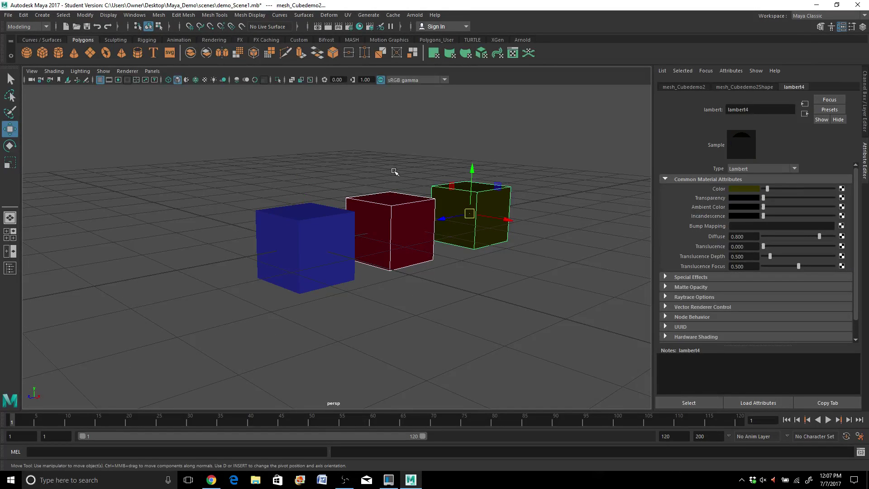
pyautogui.click(357, 179)
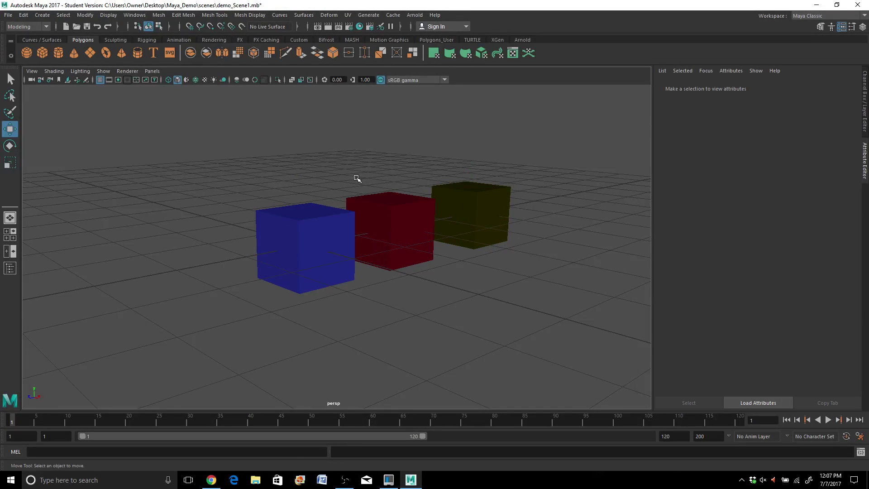
pyautogui.keyDown('alt'); pyautogui.moveTo(480, 182); pyautogui.dragTo(460, 185); pyautogui.keyUp('alt')
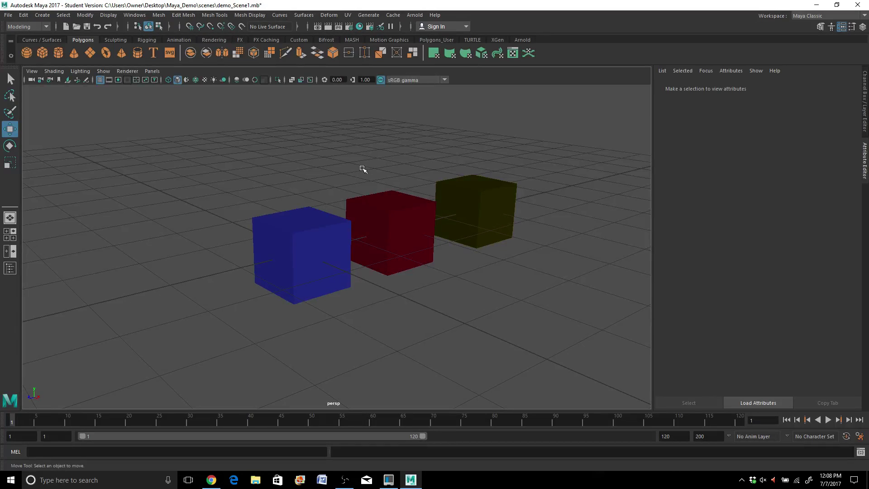
pyautogui.scroll(2, 362, 171)
pyautogui.keyDown('alt'); pyautogui.moveTo(370, 169); pyautogui.dragTo(318, 181, button='middle'); pyautogui.keyUp('alt')
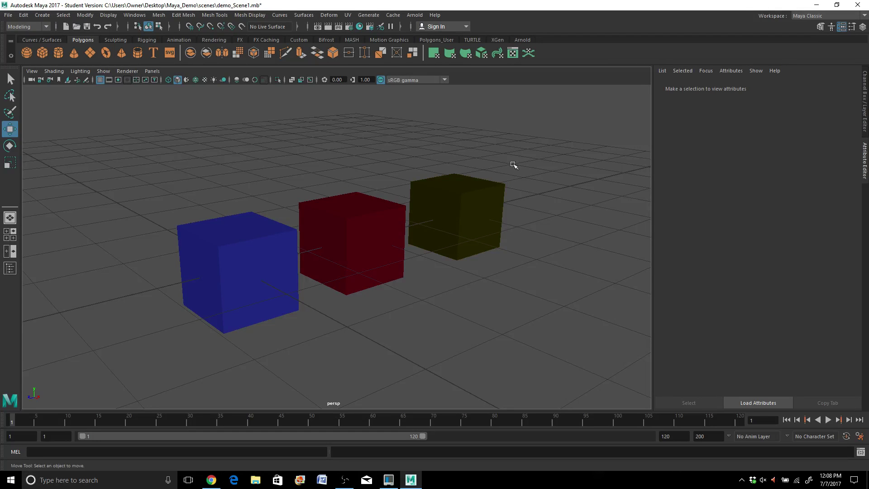
pyautogui.scroll(-2, 341, 228)
pyautogui.scroll(-2, 342, 228)
pyautogui.keyDown('alt'); pyautogui.moveTo(344, 227); pyautogui.dragTo(401, 225); pyautogui.keyUp('alt')
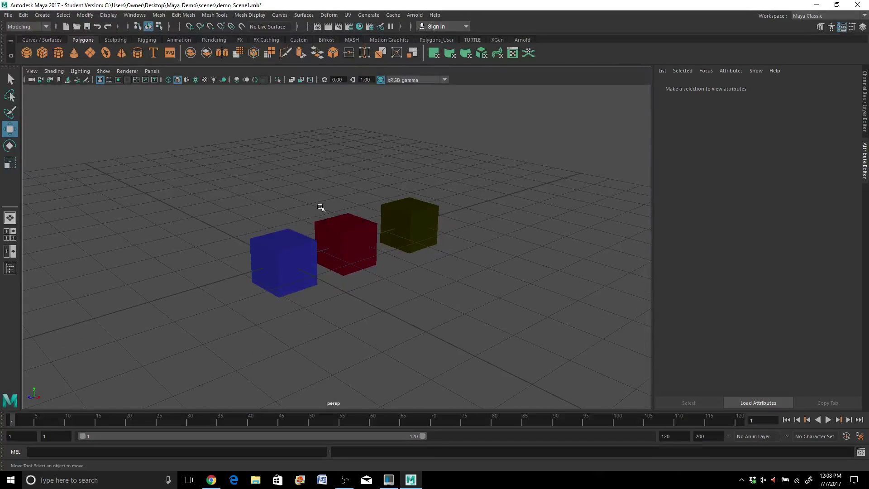
pyautogui.scroll(3, 316, 225)
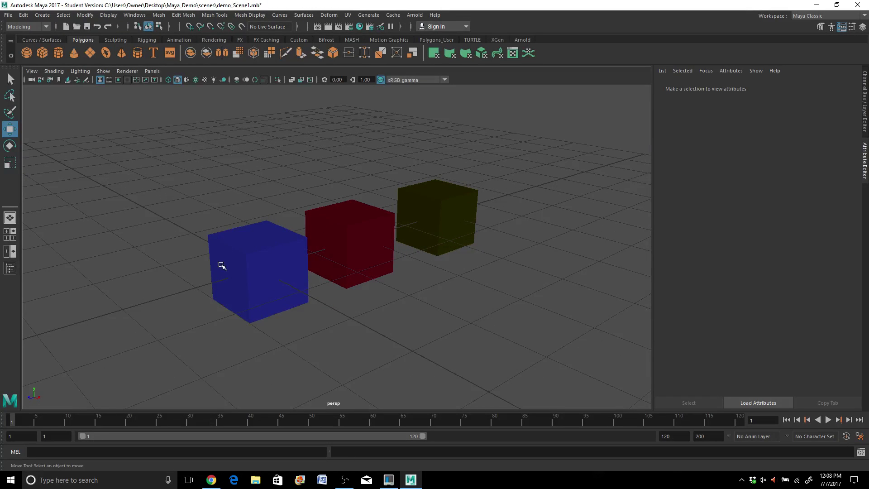
# Show the blue cube's transform channels and try moving it about 0.918 units along X, undoing the move
pyautogui.click(243, 255)
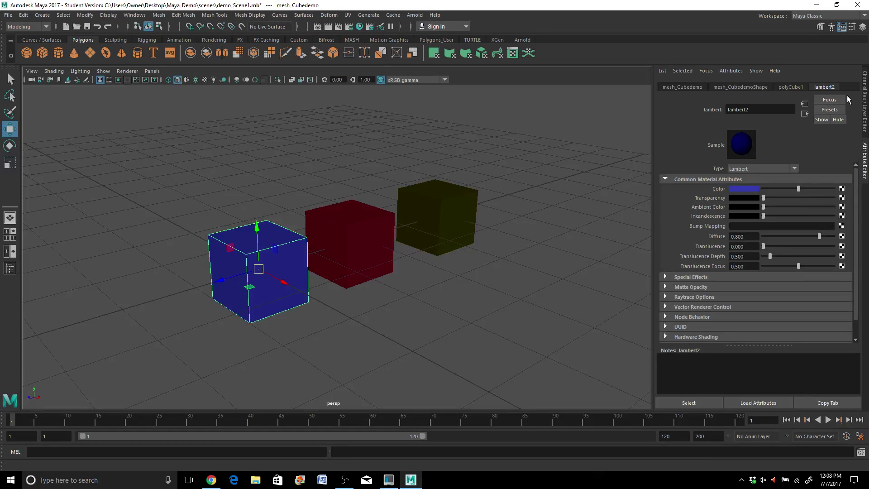
pyautogui.click(865, 102)
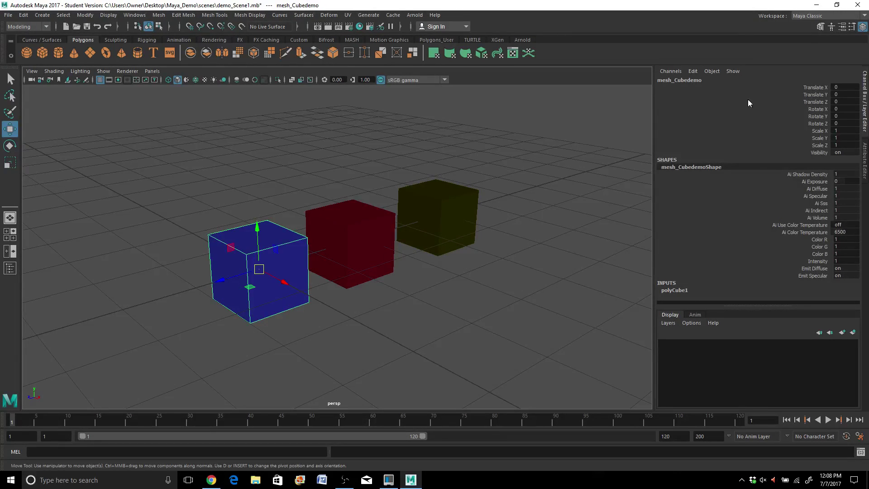
pyautogui.moveTo(282, 283); pyautogui.dragTo(320, 309)
pyautogui.hotkey('ctrl', 'z')
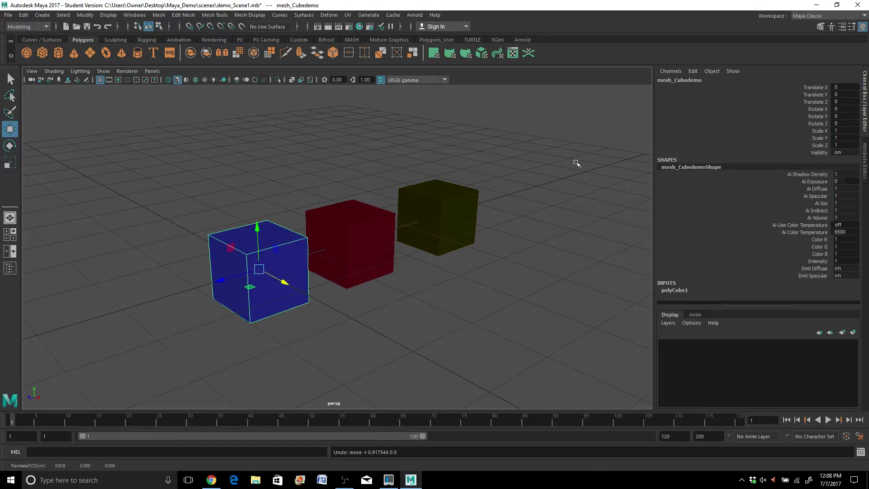
# Highlight the blue cube's Translate X channel and set the playback range to end at frame 200
pyautogui.click(813, 88)
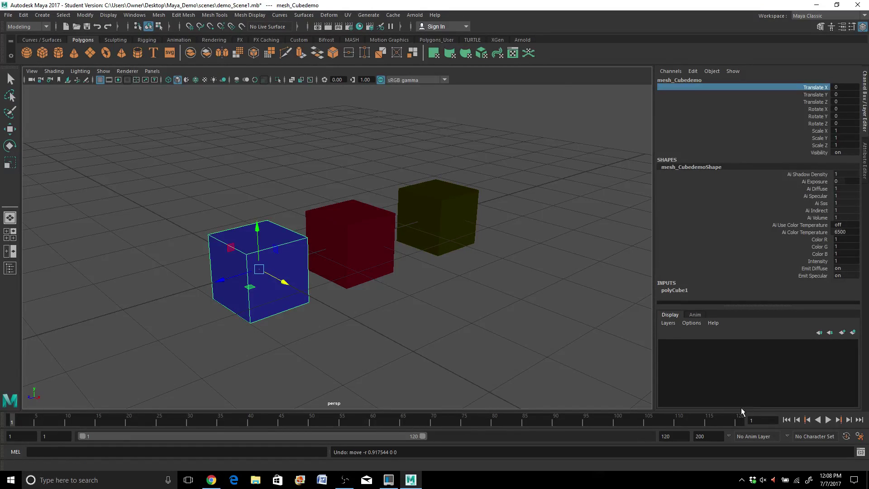
pyautogui.doubleClick(674, 436)
pyautogui.write('200')
pyautogui.press('Return')
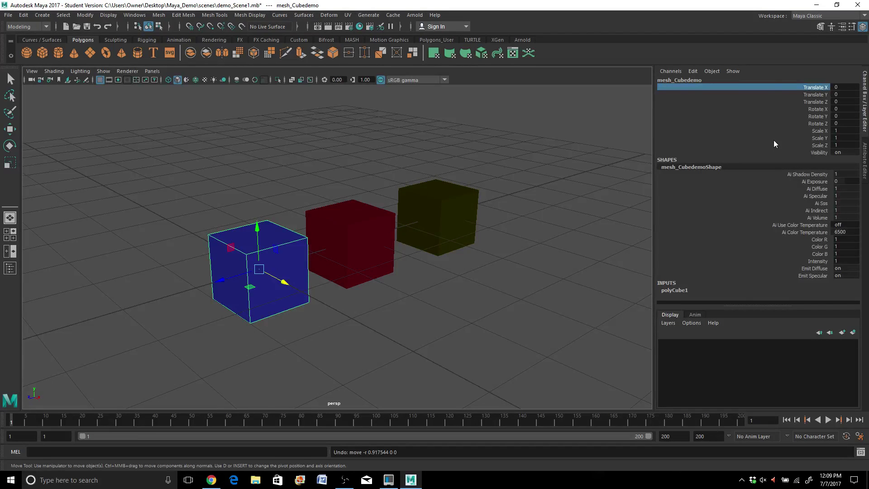
# Set a key on the blue cube's Translate X channel at frame 1 and enable automatic keyframing
pyautogui.rightClick(808, 85)
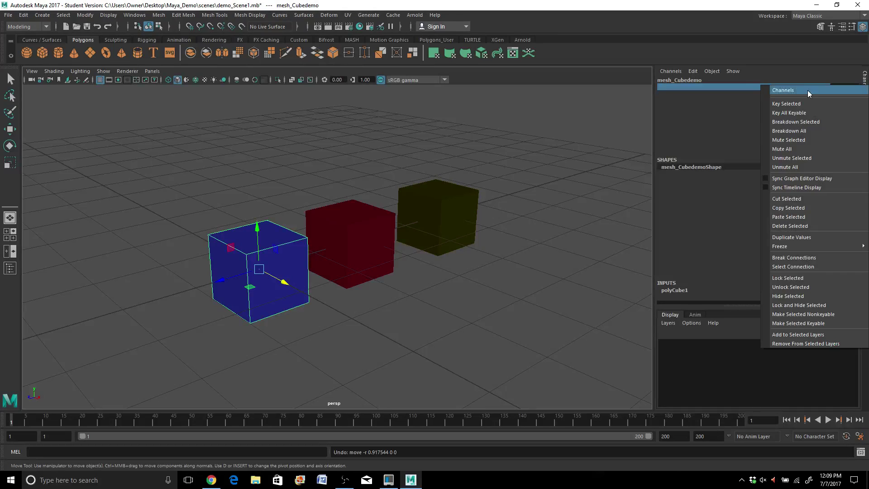
pyautogui.click(802, 103)
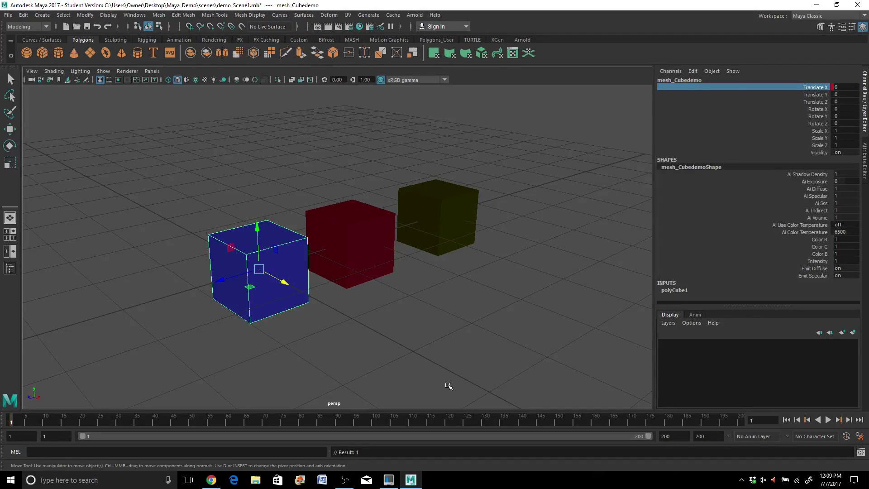
pyautogui.click(846, 436)
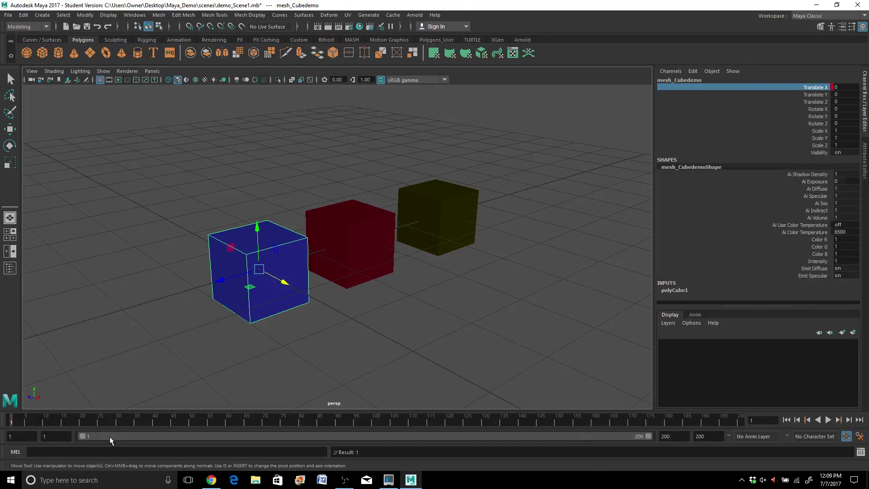
# Try moving the blue cube about -2.32 units along X at frame 20, undoing the move and the automatic keyframing
pyautogui.click(82, 419)
pyautogui.moveTo(278, 281); pyautogui.dragTo(196, 234)
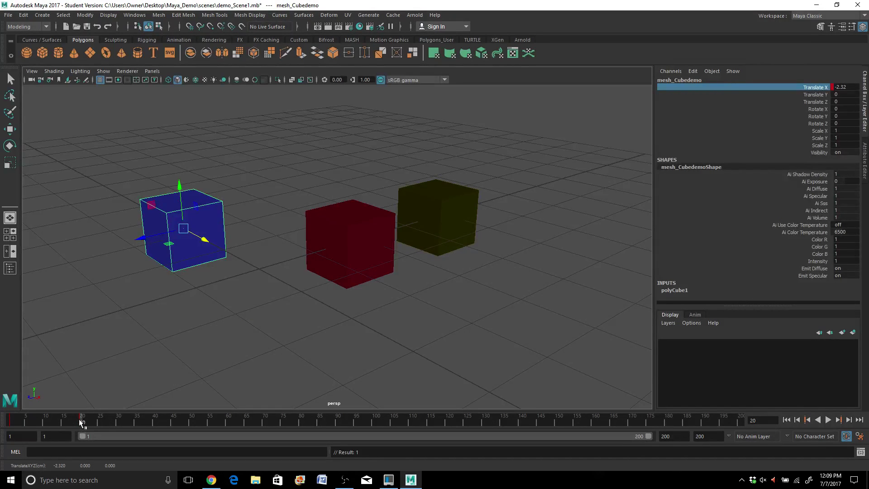
pyautogui.hotkey('ctrl', 'z')
pyautogui.hotkey('ctrl', 'z')
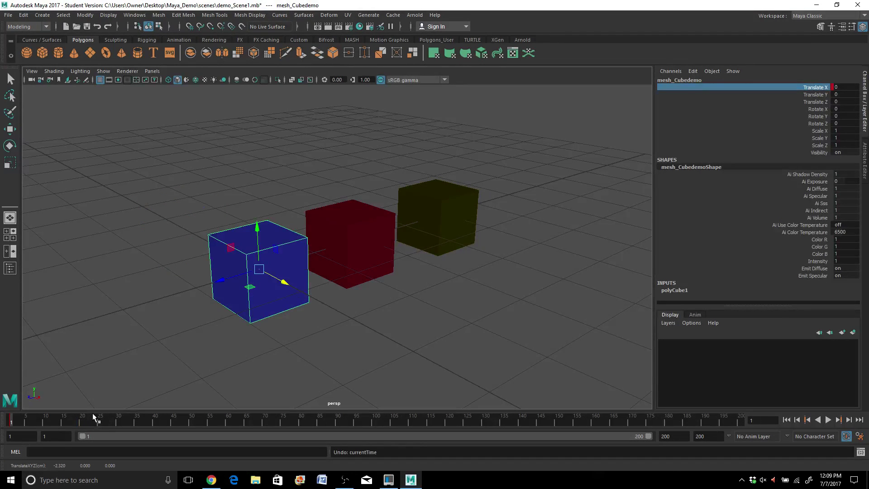
pyautogui.hotkey('ctrl', 'z')
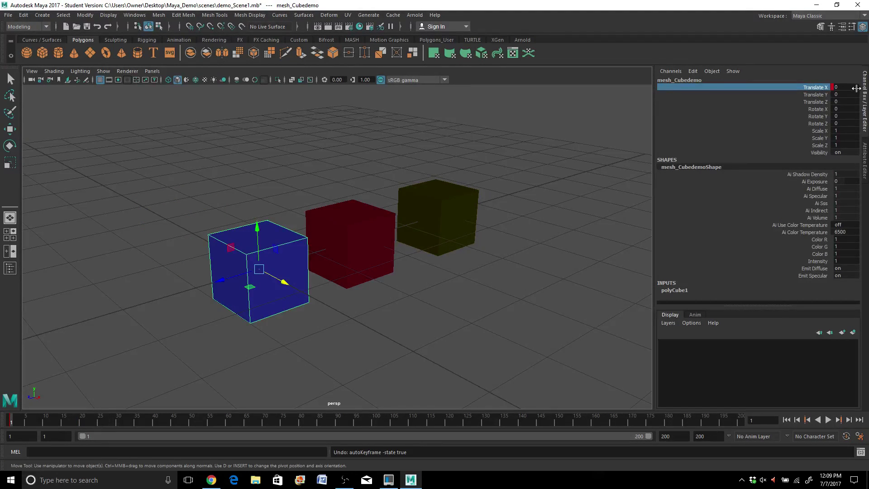
pyautogui.rightClick(824, 86)
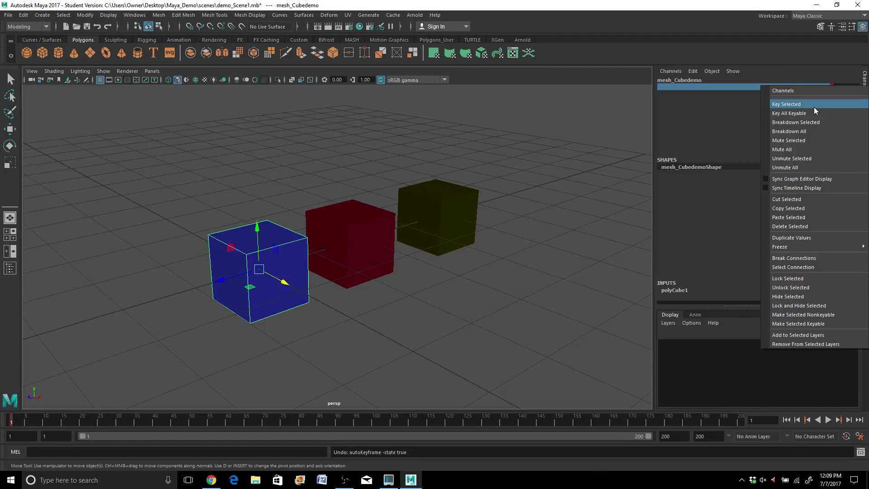
pyautogui.click(793, 53)
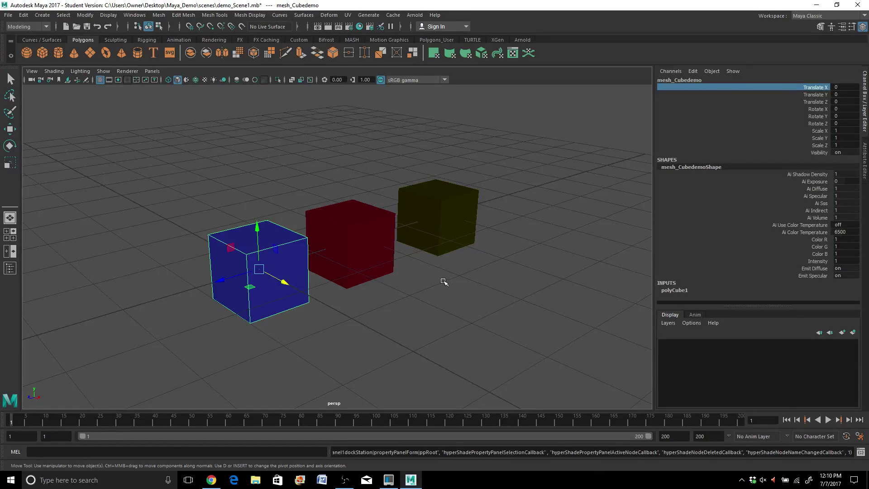
# Key all of the blue cube's transform channels at frame 1 and advance the timeline to frame 20
pyautogui.press('s')
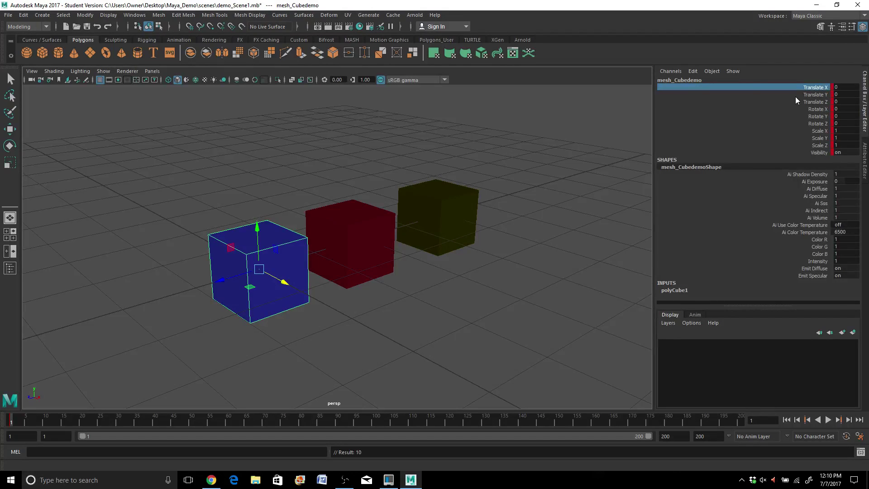
pyautogui.hotkey('alt', 'v')
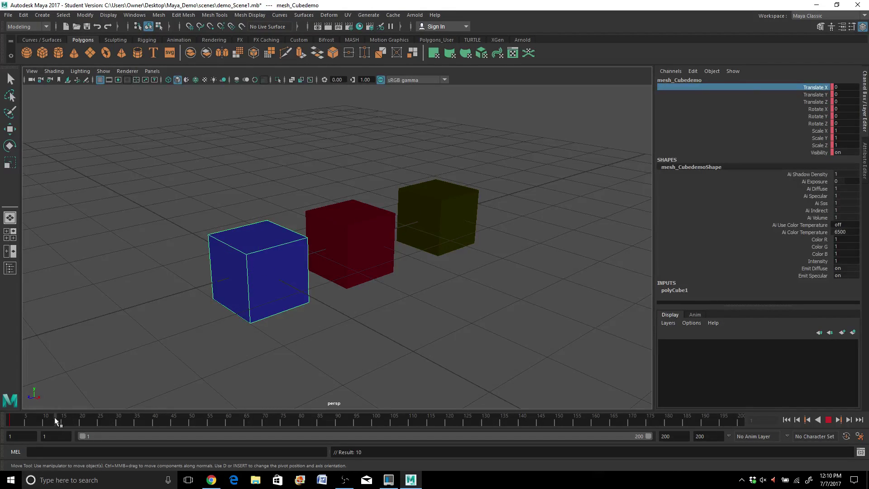
pyautogui.hotkey('alt', 'v')
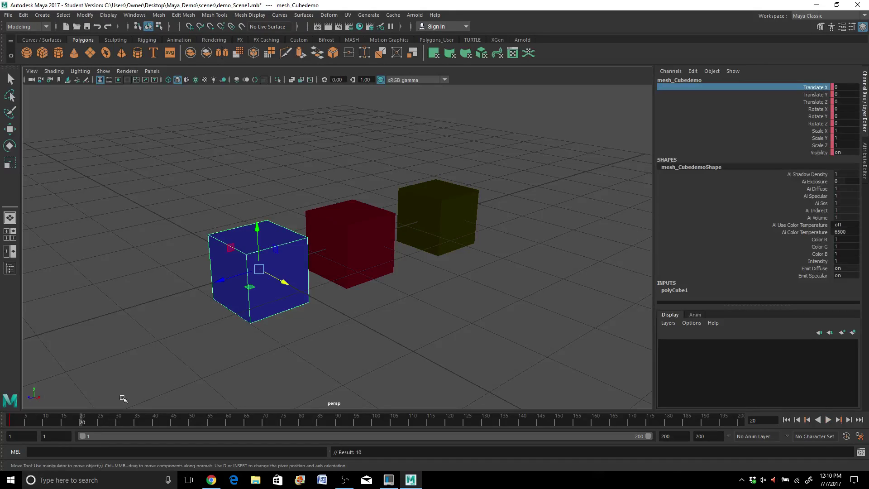
# Try moving the blue cube to about X -2.967 and Y 1.491 at frame 20, changing frames without setting a key
pyautogui.moveTo(284, 281); pyautogui.dragTo(186, 229)
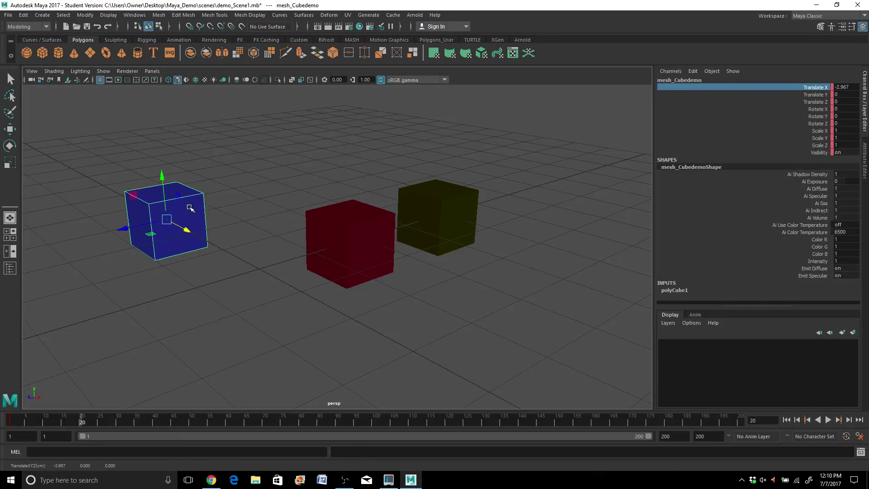
pyautogui.moveTo(165, 168); pyautogui.dragTo(147, 82)
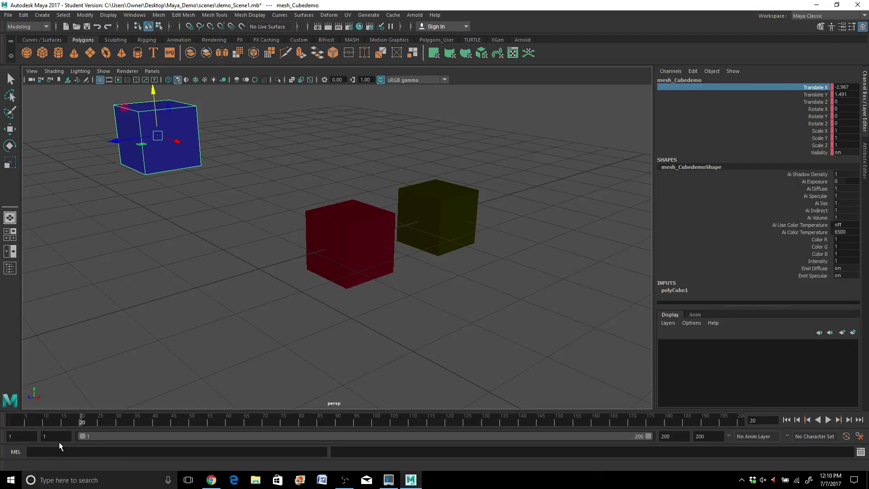
pyautogui.click(101, 416)
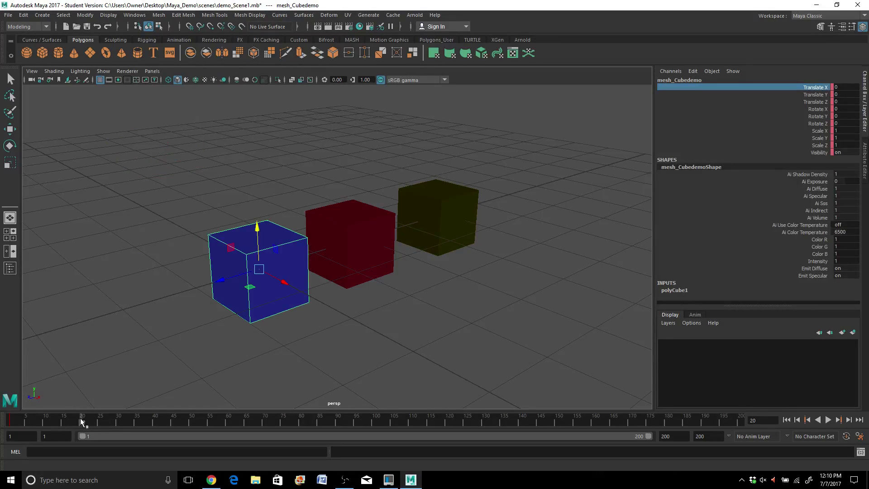
# Move the blue cube to about X -4.266 and Y 1.409 at frame 20 and key all its channels
pyautogui.moveTo(292, 280); pyautogui.dragTo(151, 209)
pyautogui.moveTo(130, 159); pyautogui.dragTo(123, 111)
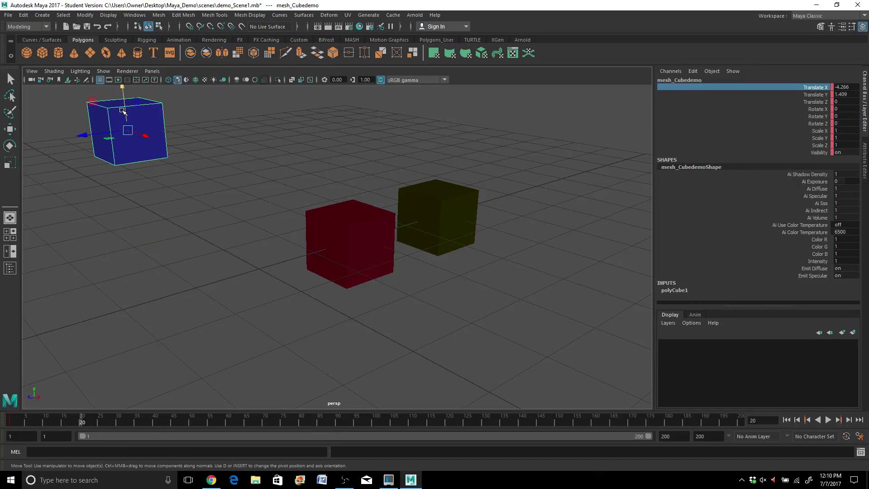
pyautogui.press('s')
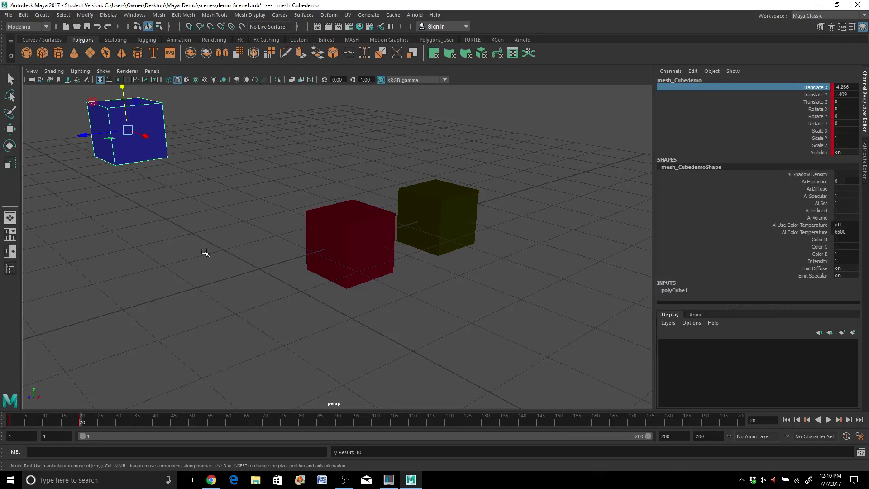
# Review the blue cube's motion between frames 1 and 20 from another viewing angle
pyautogui.moveTo(18, 420)
pyautogui.mouseDown()
pyautogui.moveTo(11, 420)
pyautogui.moveTo(79, 427)
pyautogui.moveTo(10, 421)
pyautogui.mouseUp()
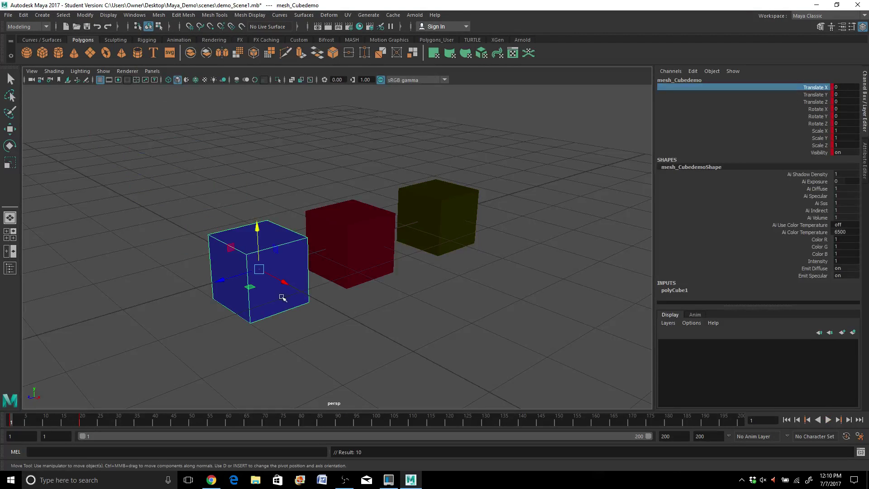
pyautogui.keyDown('alt'); pyautogui.moveTo(267, 284); pyautogui.dragTo(313, 271); pyautogui.keyUp('alt')
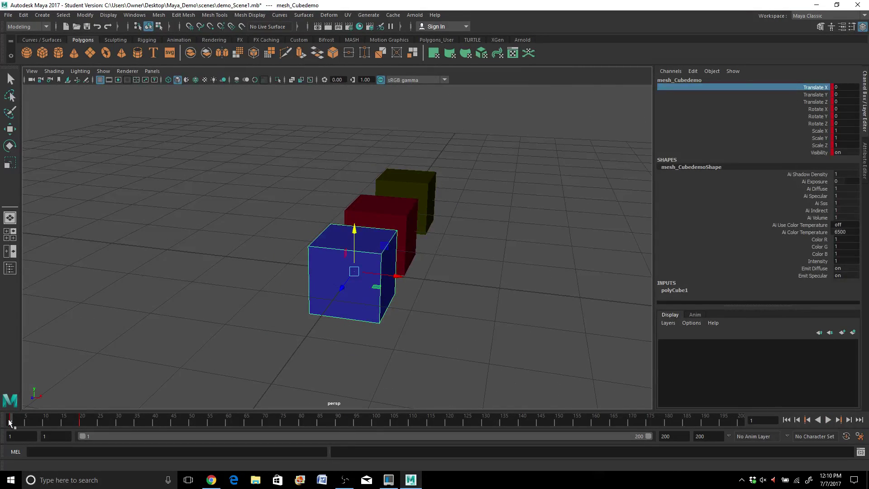
pyautogui.click(81, 419)
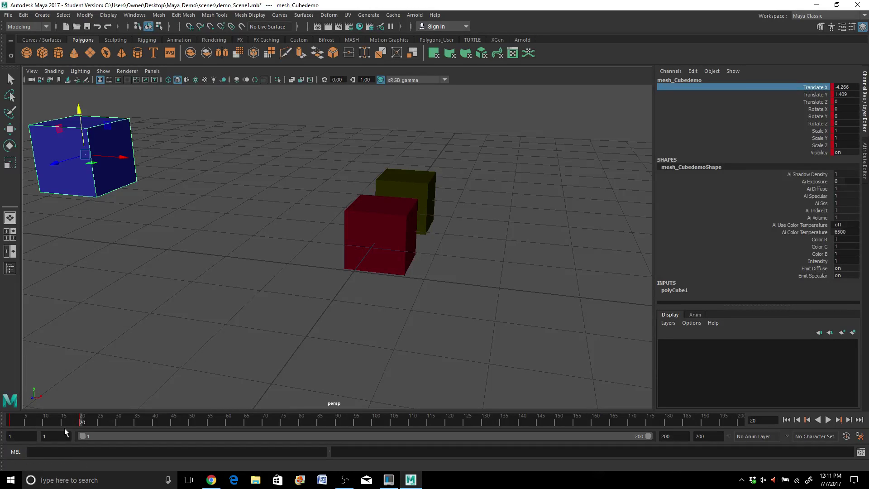
pyautogui.click(11, 423)
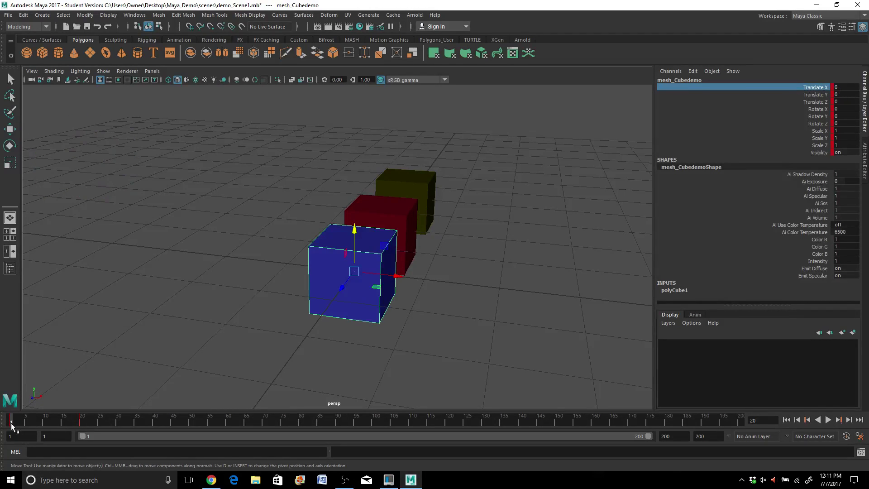
pyautogui.moveTo(12, 424); pyautogui.dragTo(9, 399)
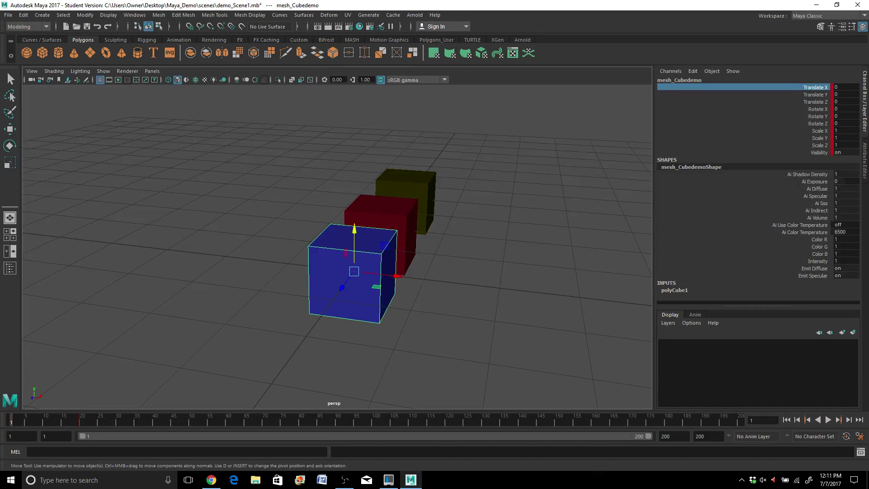
# Select the red cube and key all its transform channels at frame 1
pyautogui.click(410, 205)
pyautogui.keyDown('alt'); pyautogui.moveTo(443, 180); pyautogui.dragTo(294, 188); pyautogui.keyUp('alt')
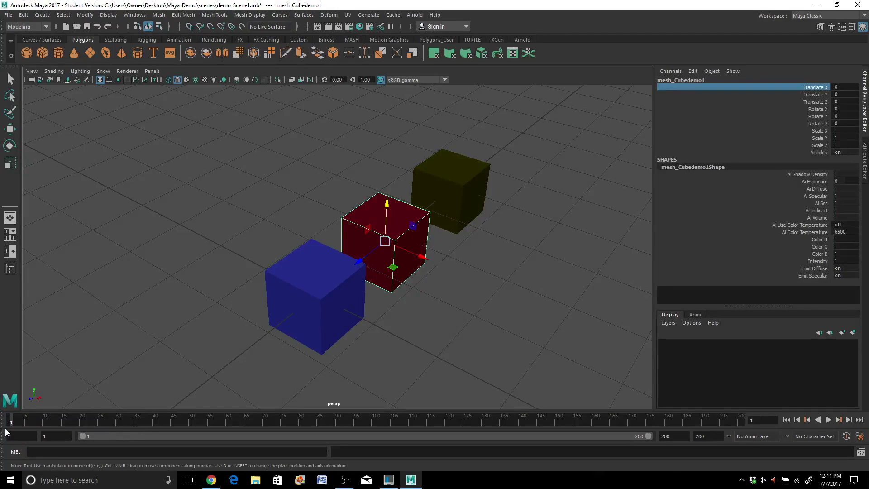
pyautogui.press('s')
# Raise the red cube to about 4.14 units in Y at frame 15
pyautogui.moveTo(25, 420); pyautogui.dragTo(67, 428)
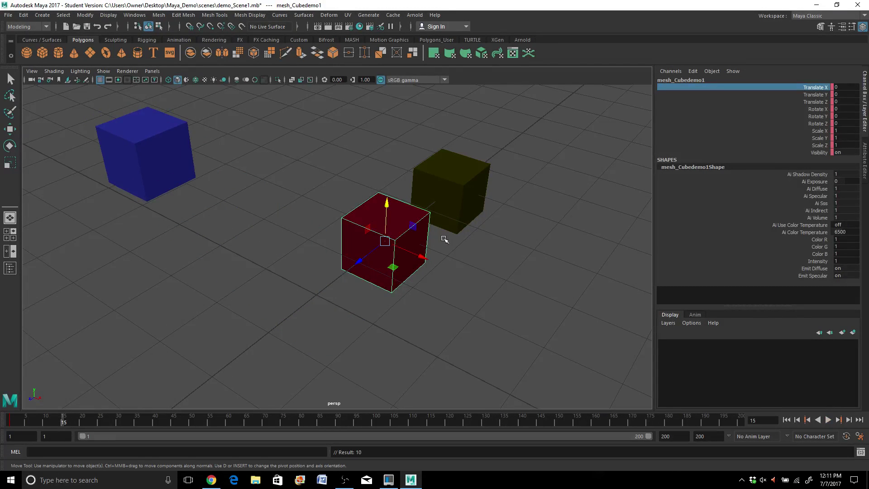
pyautogui.moveTo(386, 203); pyautogui.dragTo(376, 22)
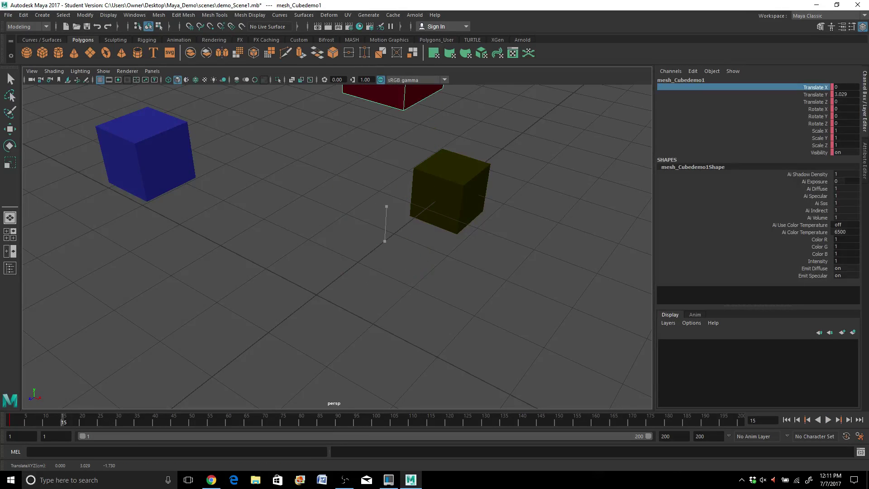
pyautogui.keyDown('alt'); pyautogui.moveTo(462, 300); pyautogui.dragTo(369, 142, button='right'); pyautogui.keyUp('alt')
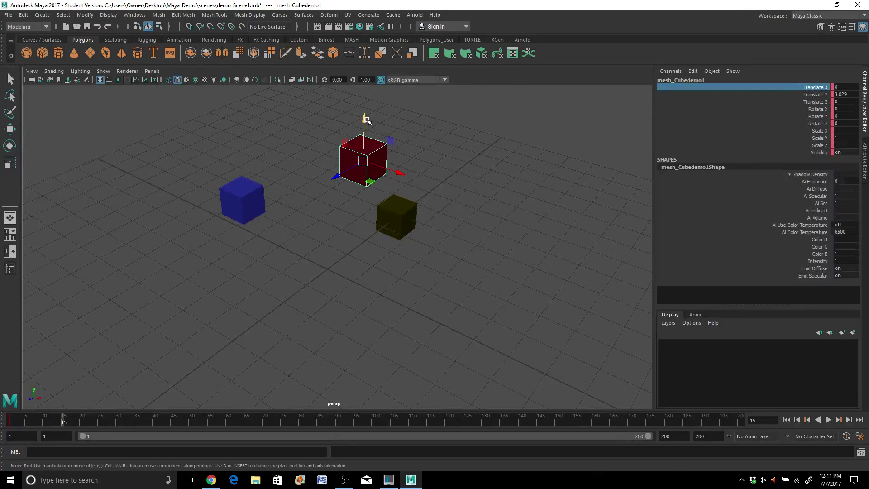
pyautogui.moveTo(367, 120); pyautogui.dragTo(360, 85)
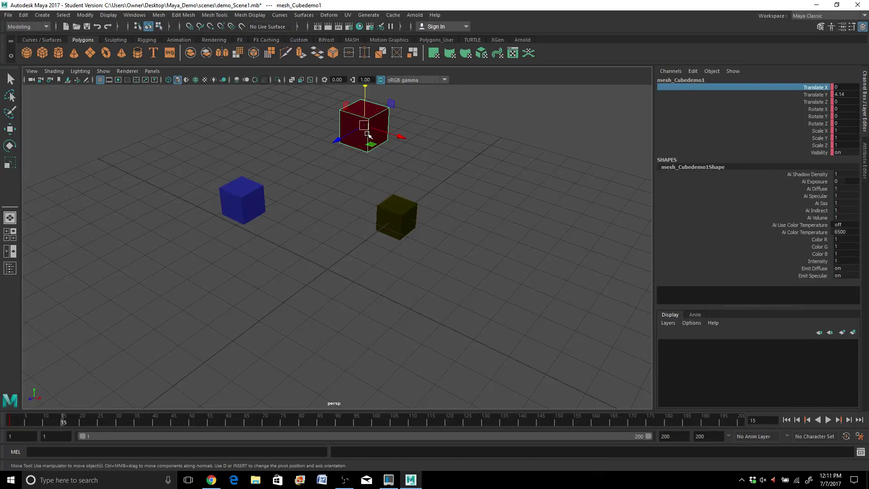
# Rotate the red cube to about 310.681 degrees around Z and key all its channels at frame 15
pyautogui.press('e')
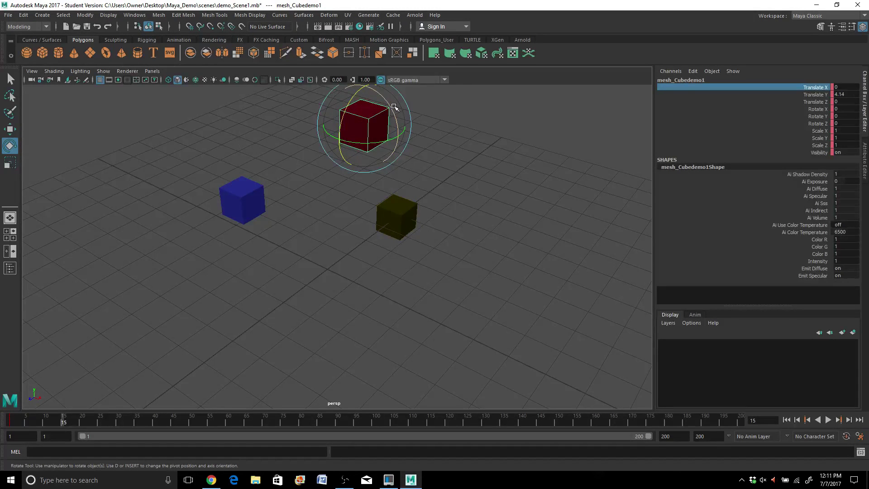
pyautogui.moveTo(395, 105); pyautogui.dragTo(274, 111)
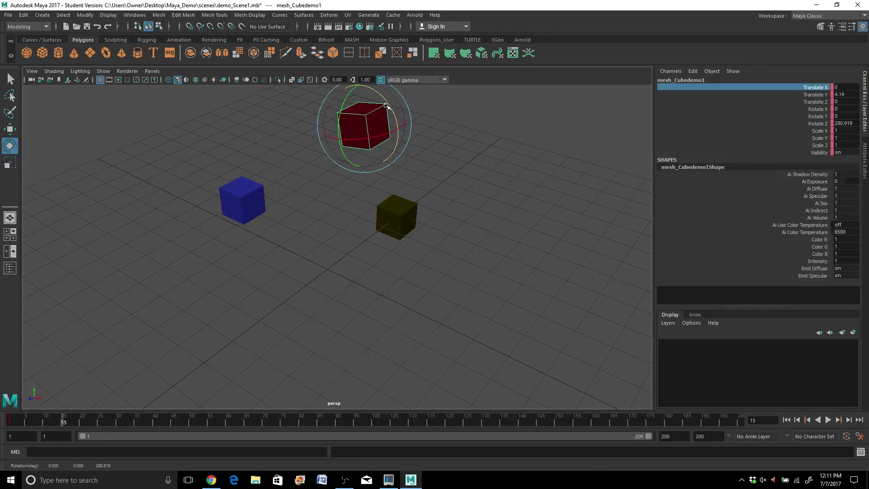
pyautogui.moveTo(387, 106); pyautogui.dragTo(368, 101)
pyautogui.press('s')
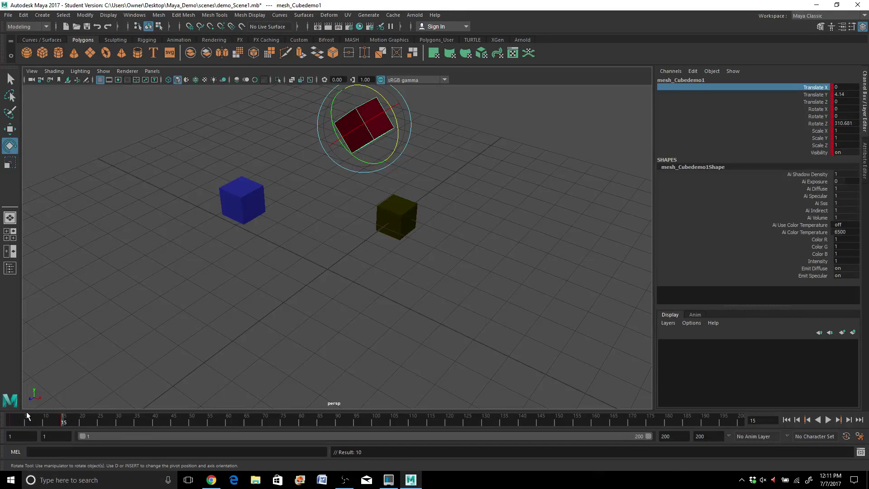
# Review the animation of the blue and red cubes from frame 1 to frame 30
pyautogui.click(11, 421)
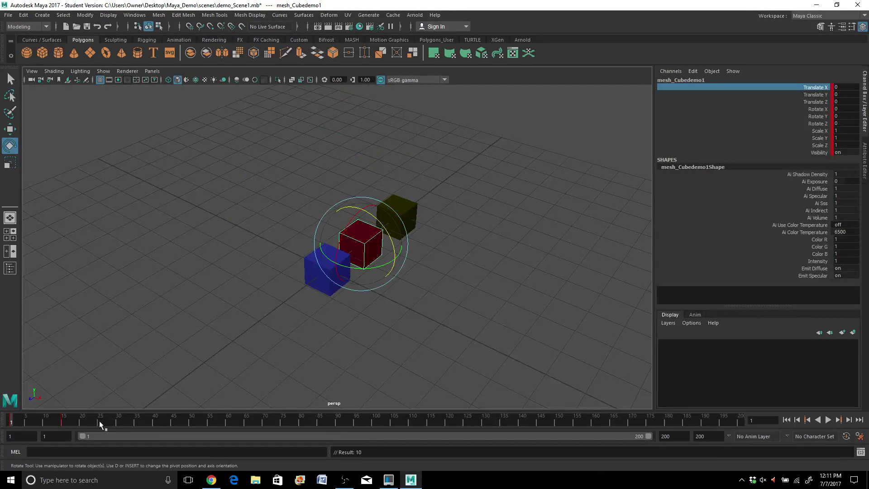
pyautogui.click(11, 422)
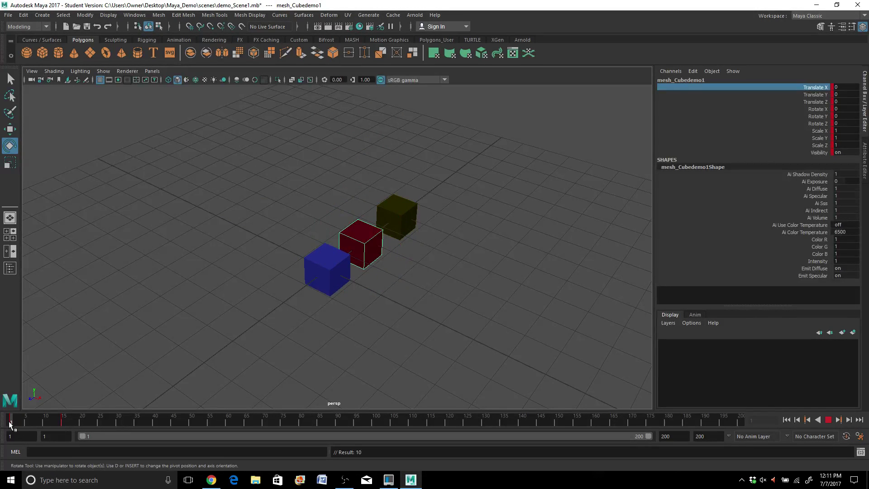
pyautogui.click(117, 420)
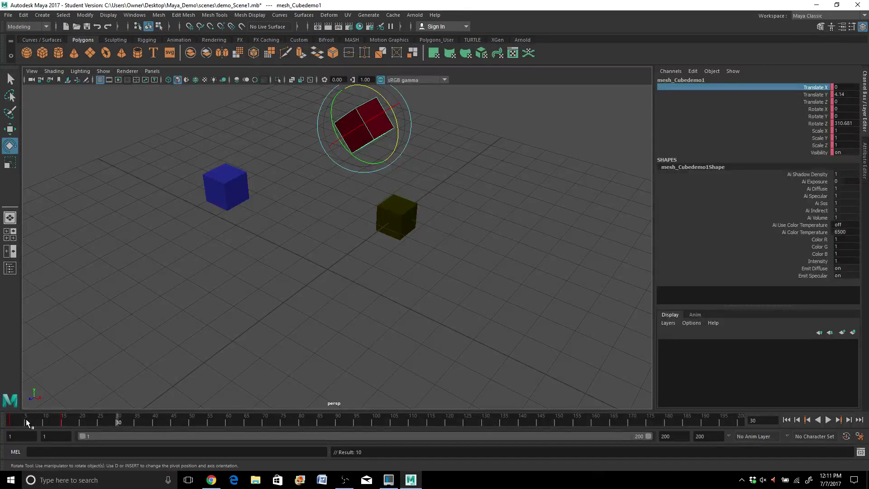
# Carry the red cube's frame 1 pose over to frame 30 and key all its channels there
pyautogui.click(10, 423)
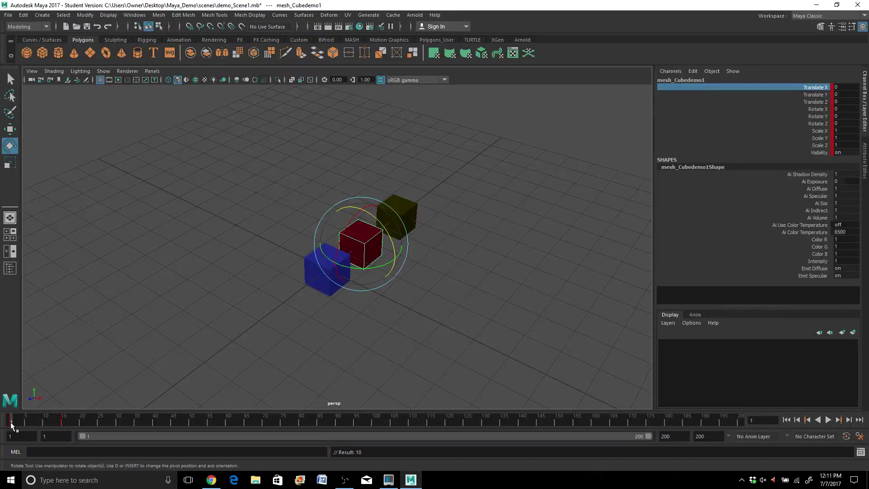
pyautogui.click(117, 420)
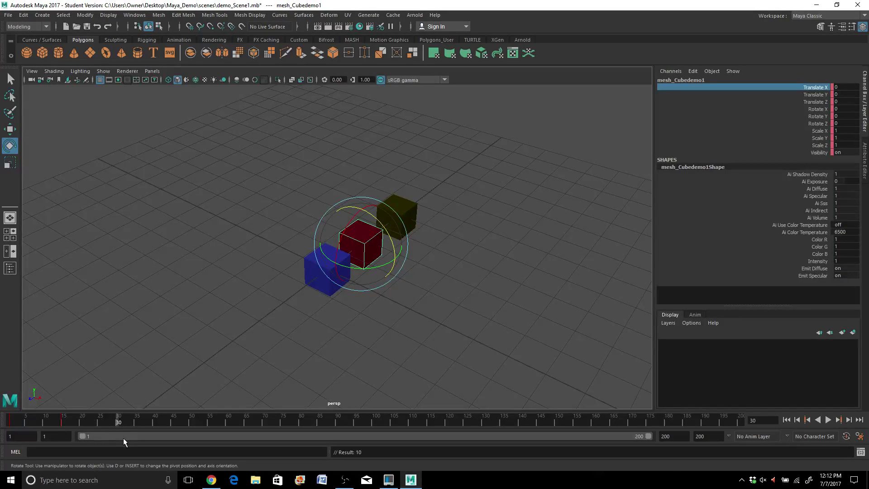
pyautogui.press('s')
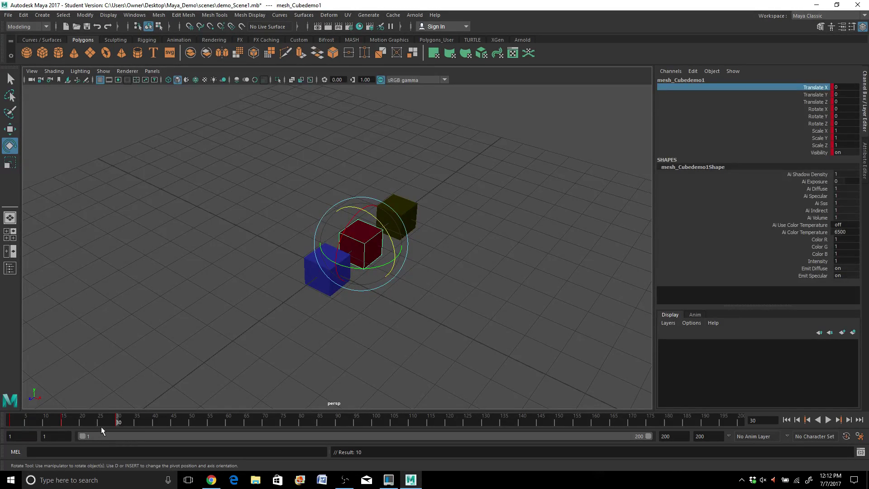
# Play and scrub the red cube's rise and return from frame 1, and examine the cubes from another angle
pyautogui.click(10, 421)
pyautogui.hotkey('alt', 'v')
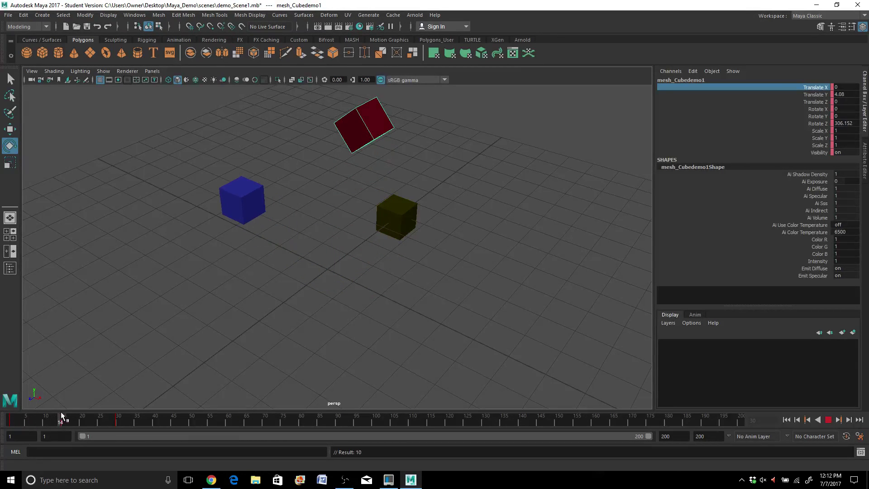
pyautogui.moveTo(91, 422); pyautogui.dragTo(9, 432)
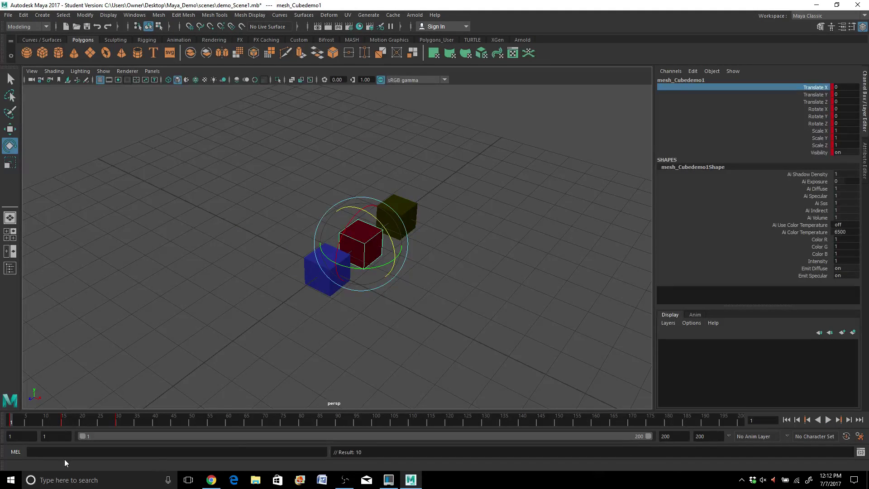
pyautogui.keyDown('alt'); pyautogui.moveTo(464, 287); pyautogui.dragTo(417, 265); pyautogui.keyUp('alt')
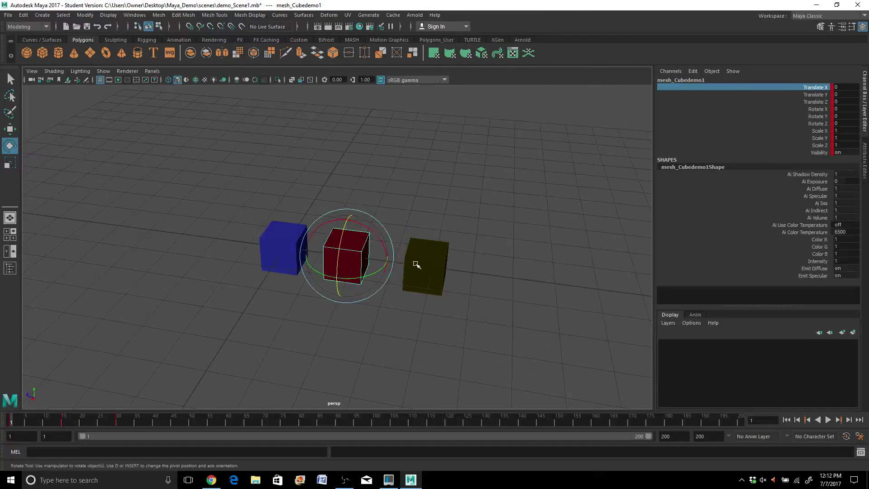
# Select the yellow cube and display the Outliner beside the perspective view
pyautogui.click(417, 265)
pyautogui.scroll(3, 417, 265)
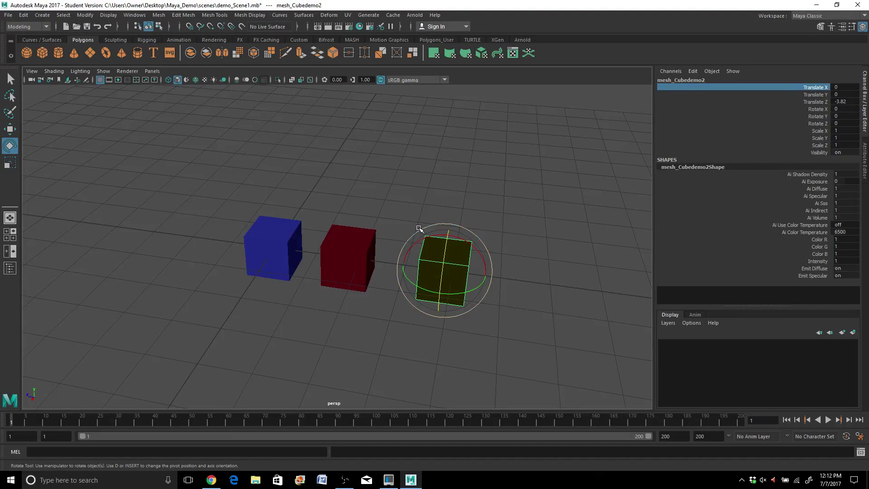
pyautogui.scroll(2, 389, 174)
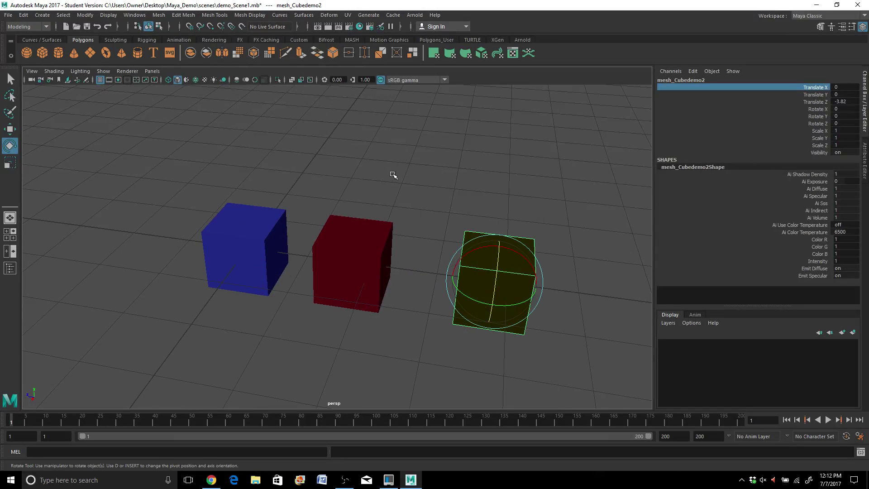
pyautogui.scroll(-3, 390, 175)
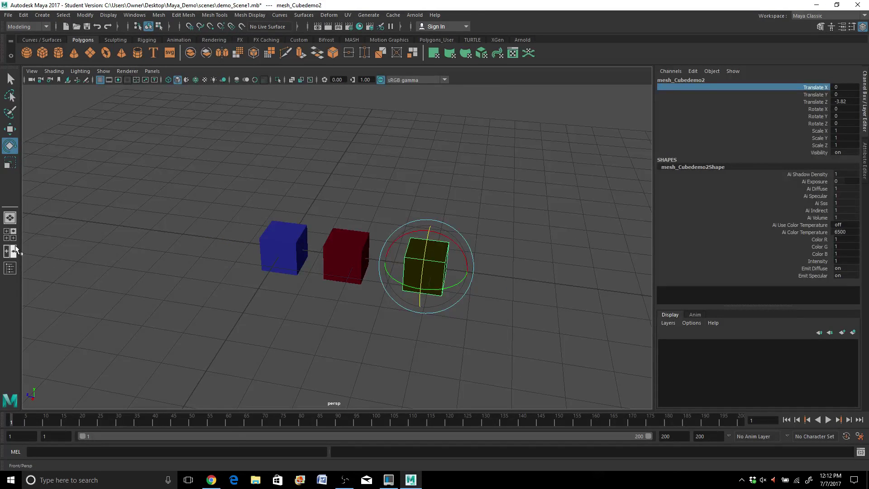
pyautogui.click(10, 268)
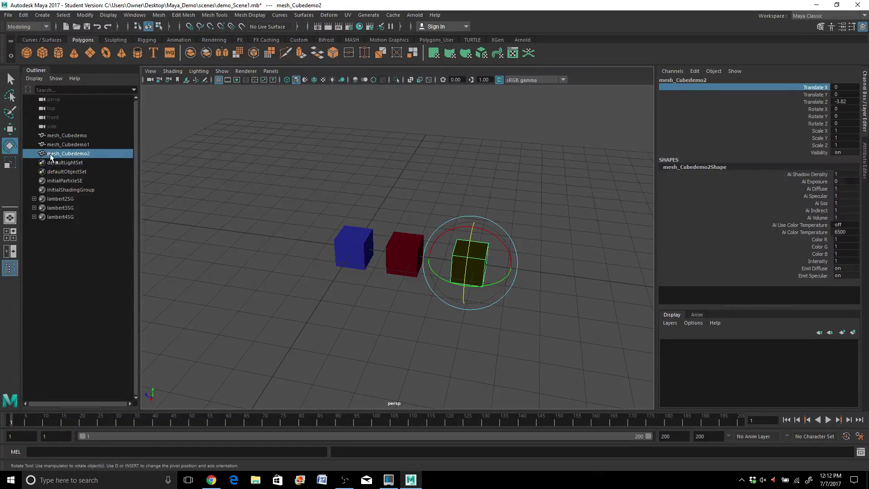
# Group the yellow cube on its own, expand the new group, and compare its nesting with the ungrouped red cube
pyautogui.scroll(4, 474, 271)
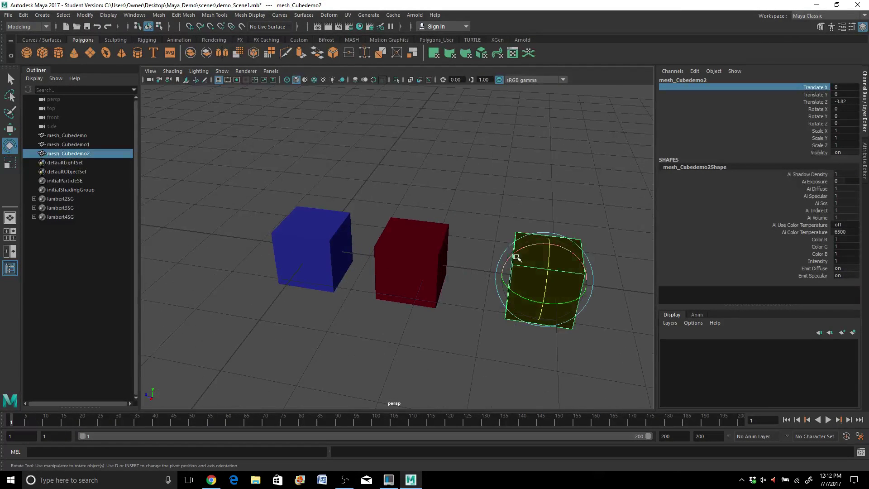
pyautogui.scroll(2, 516, 252)
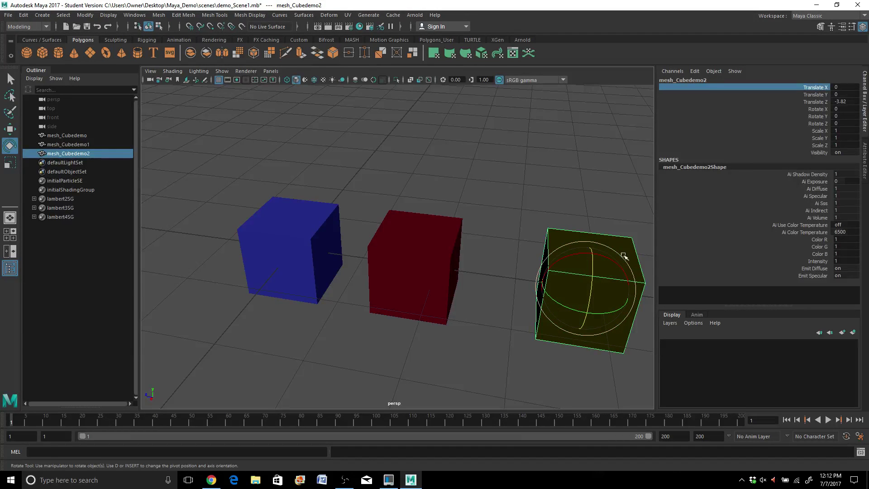
pyautogui.keyDown('alt'); pyautogui.moveTo(572, 313); pyautogui.dragTo(431, 236, button='middle'); pyautogui.keyUp('alt')
pyautogui.keyDown('alt'); pyautogui.moveTo(431, 236); pyautogui.dragTo(430, 220); pyautogui.keyUp('alt')
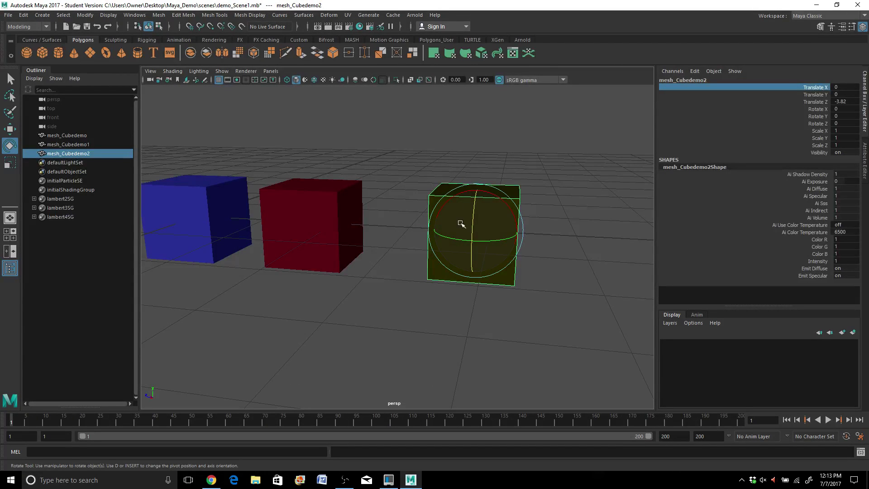
pyautogui.keyDown('alt'); pyautogui.moveTo(369, 286); pyautogui.dragTo(420, 301); pyautogui.keyUp('alt')
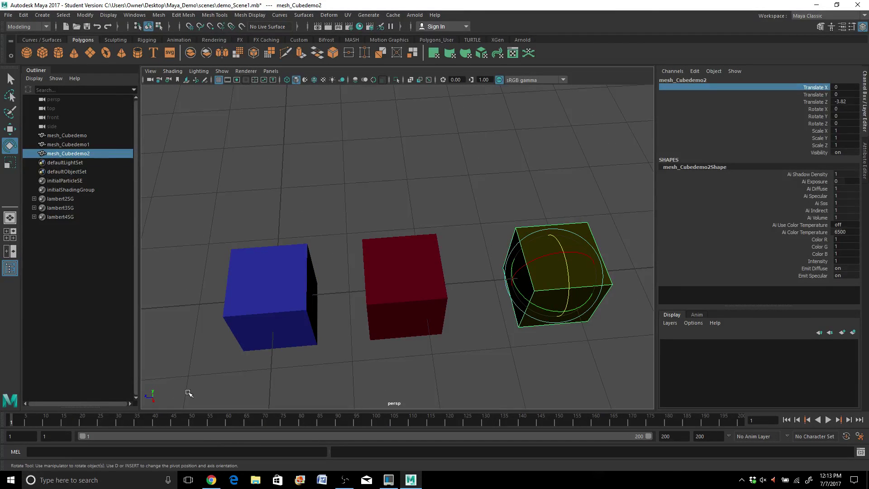
pyautogui.scroll(-3, 235, 353)
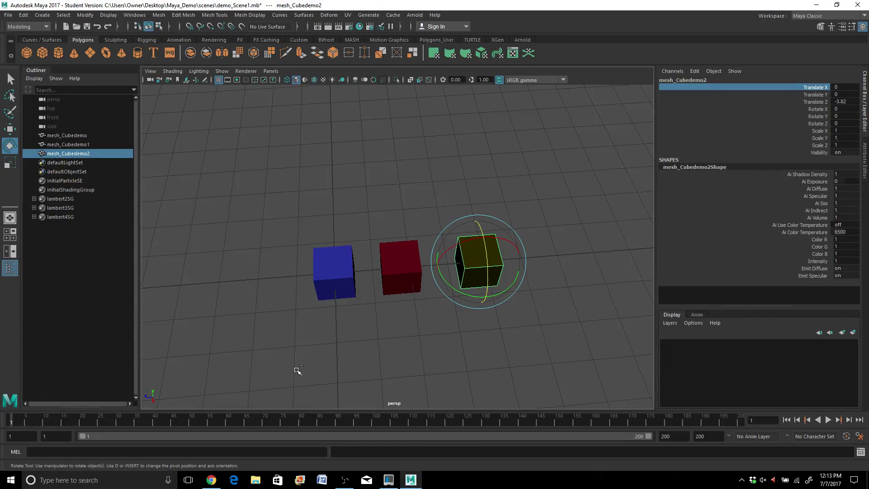
pyautogui.hotkey('ctrl', 'g')
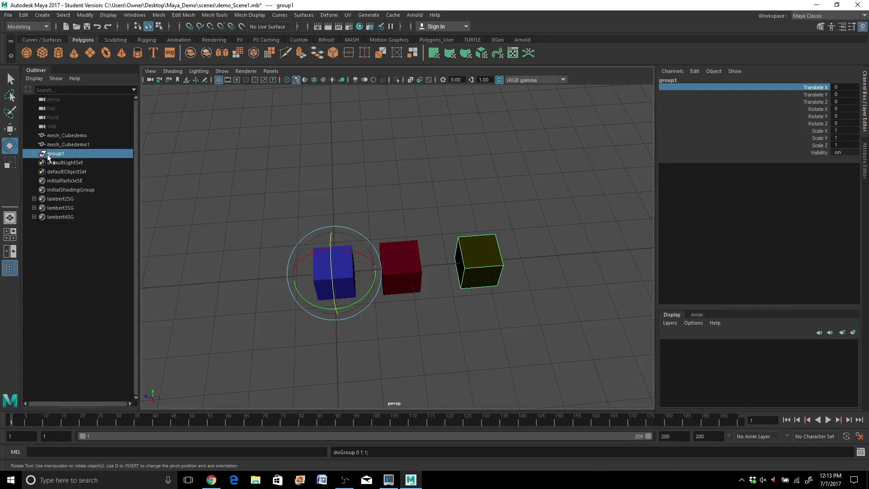
pyautogui.click(34, 154)
pyautogui.click(77, 162)
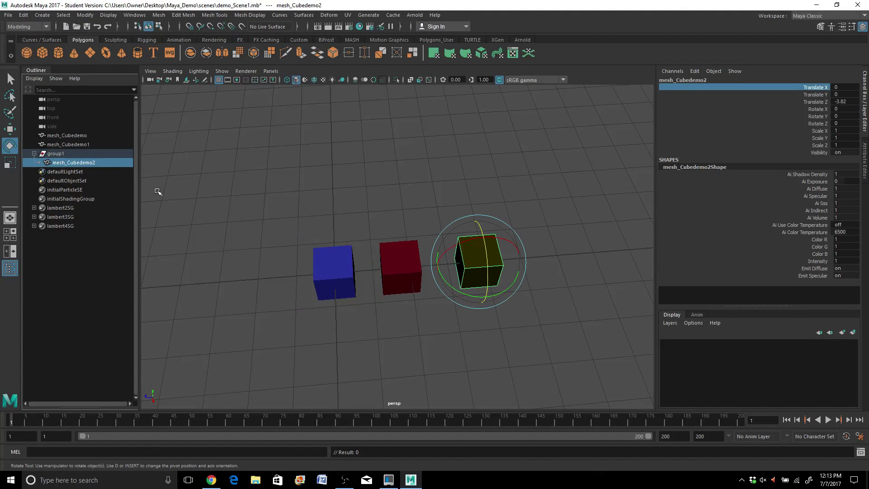
pyautogui.click(391, 265)
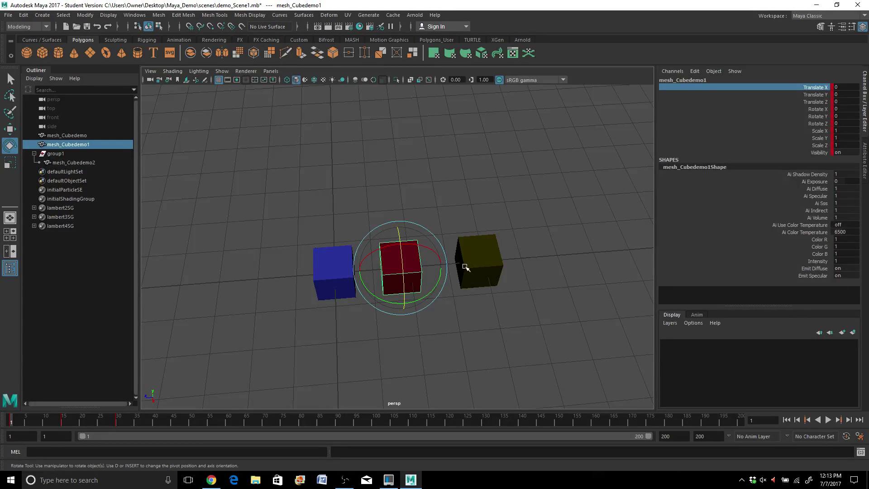
pyautogui.click(473, 263)
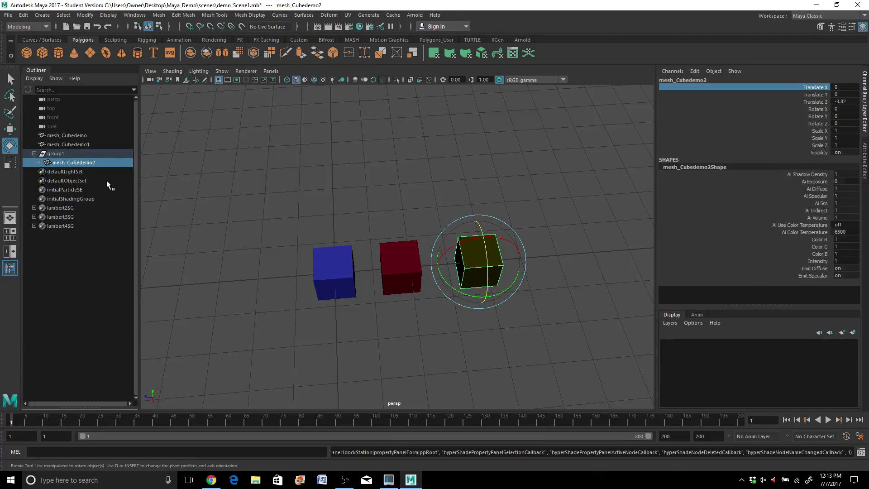
# Undo the recent selection changes and the grouping of the yellow cube
pyautogui.click(276, 200)
pyautogui.hotkey('ctrl', 'z')
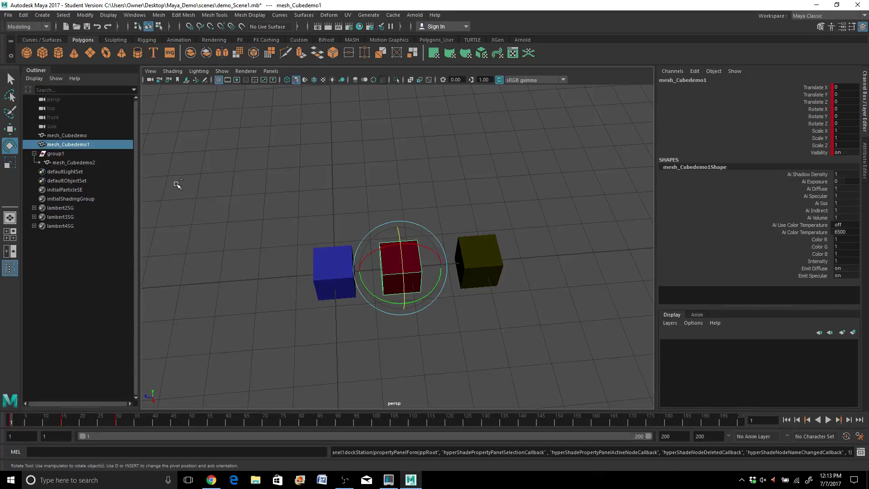
pyautogui.hotkey('ctrl', 'z')
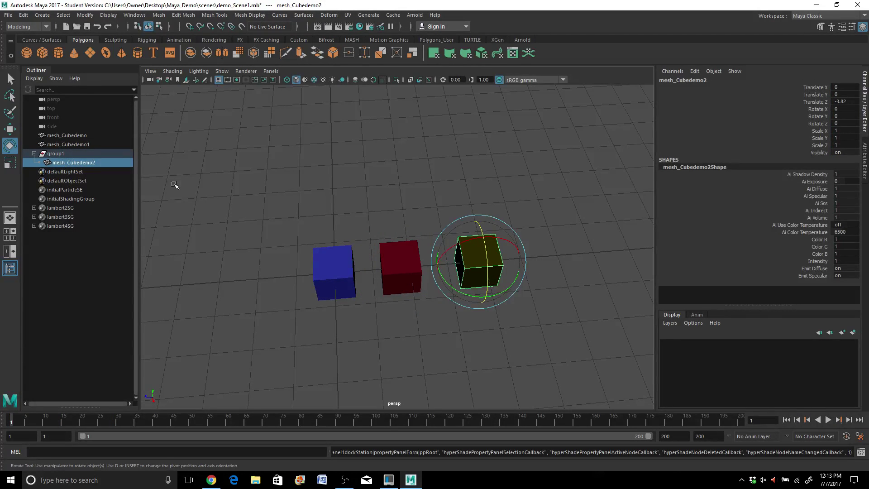
pyautogui.hotkey('ctrl', 'z')
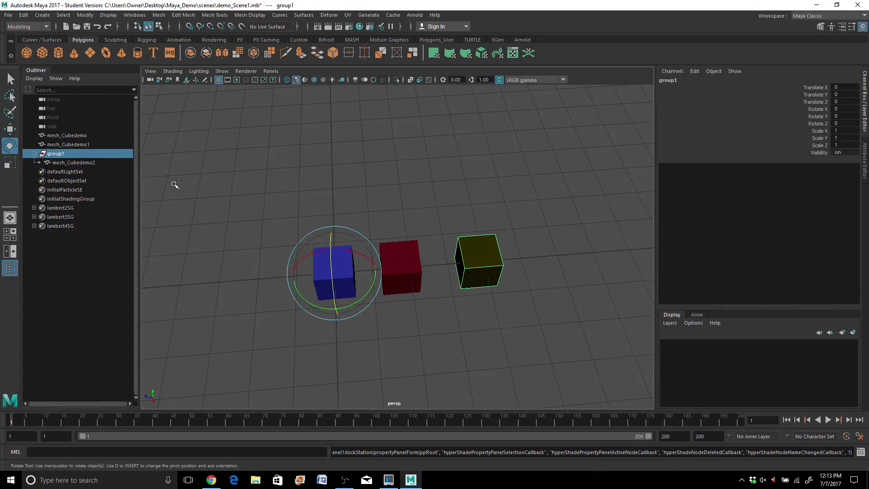
pyautogui.hotkey('ctrl', 'z')
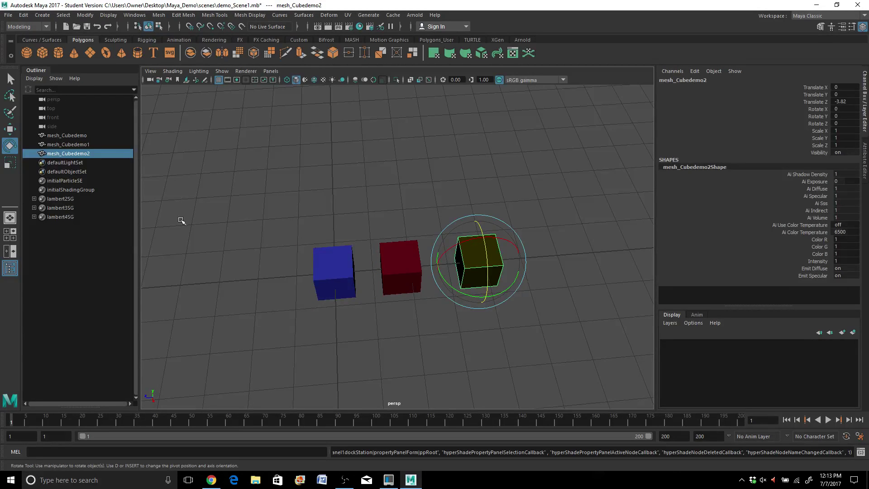
# Create an empty group with nothing selected and rename it grp_Block
pyautogui.click(293, 190)
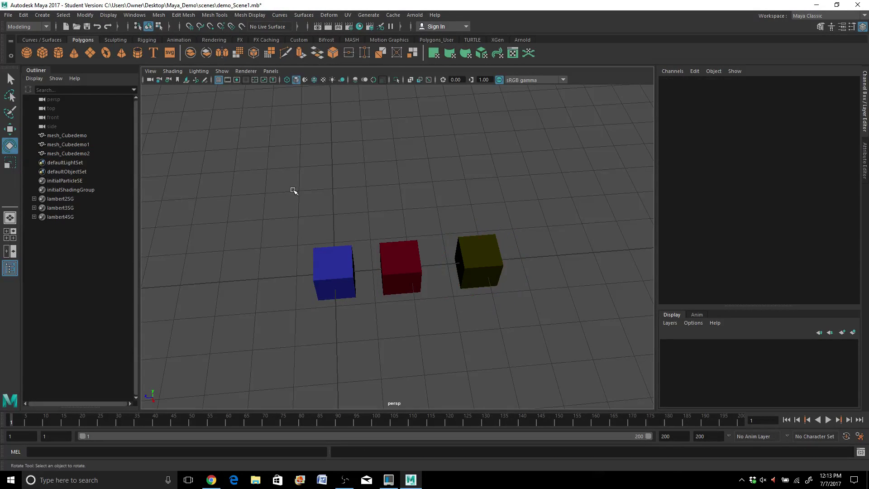
pyautogui.hotkey('ctrl', 'g')
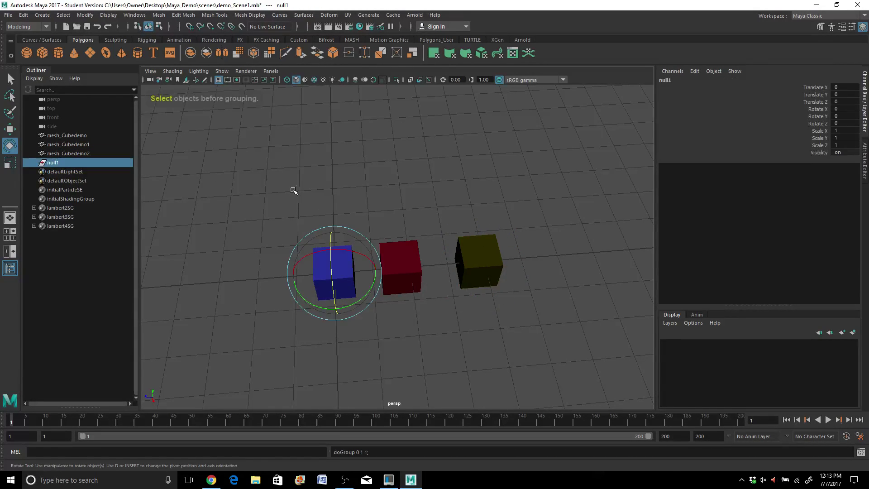
pyautogui.doubleClick(56, 163)
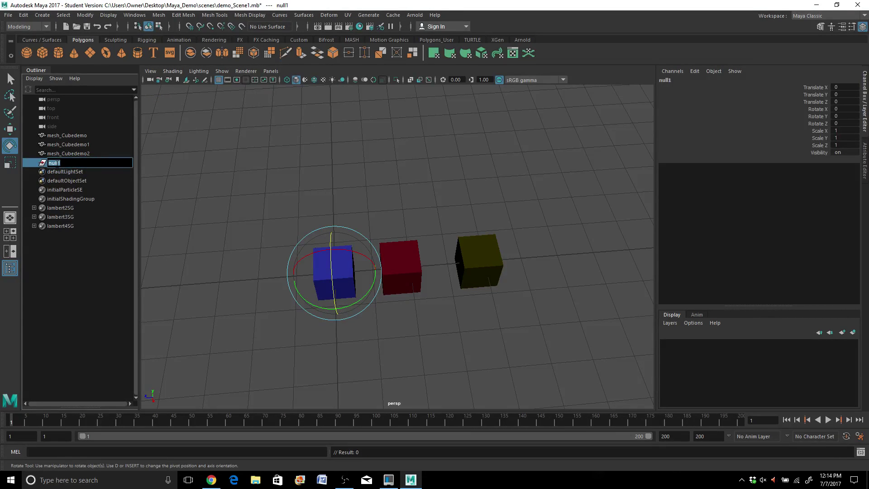
pyautogui.write('grp_Block')
pyautogui.press('Return')
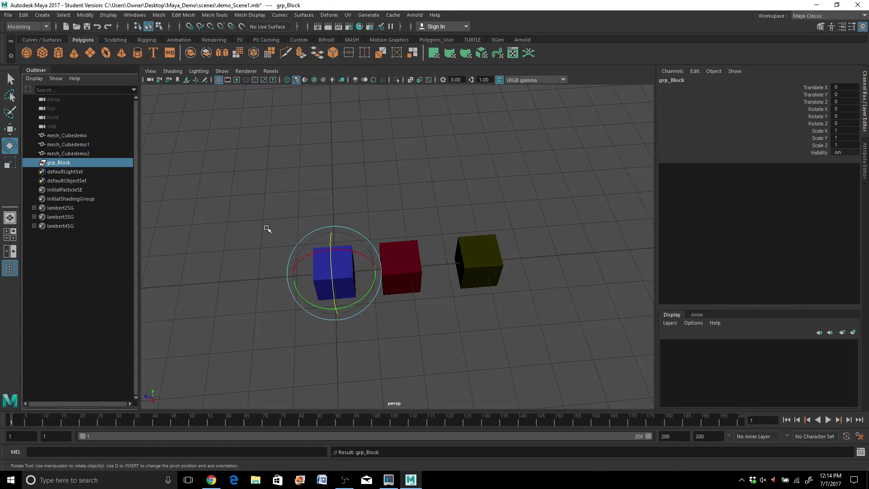
# Parent the yellow cube, mesh_Cubedemo2, under grp_Block and check its nesting in the hierarchy
pyautogui.click(479, 264)
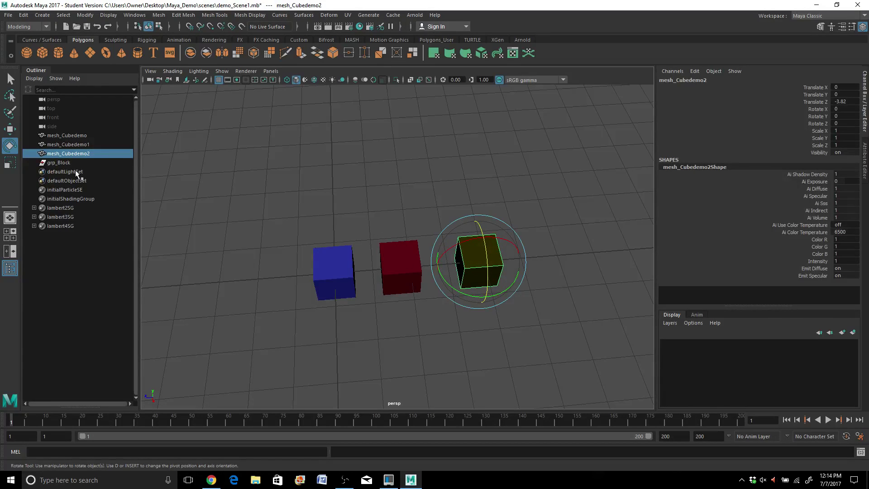
pyautogui.click(59, 154)
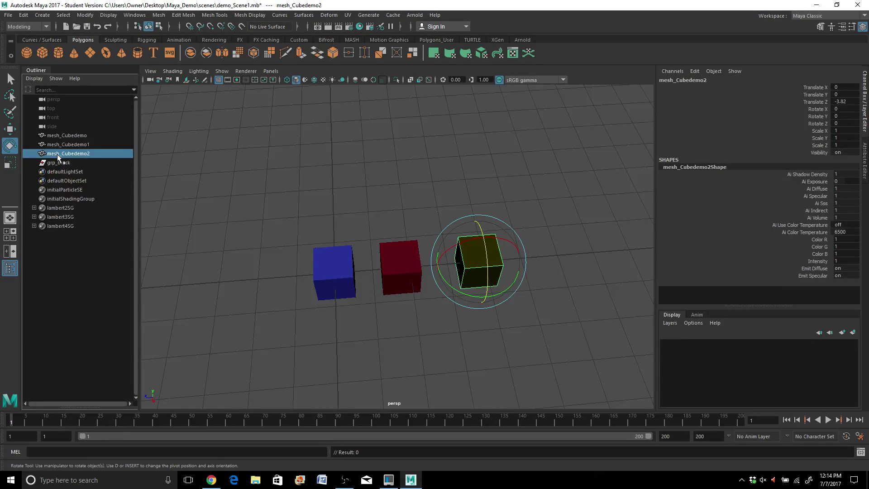
pyautogui.moveTo(58, 158); pyautogui.dragTo(59, 158)
pyautogui.moveTo(58, 155); pyautogui.dragTo(57, 162)
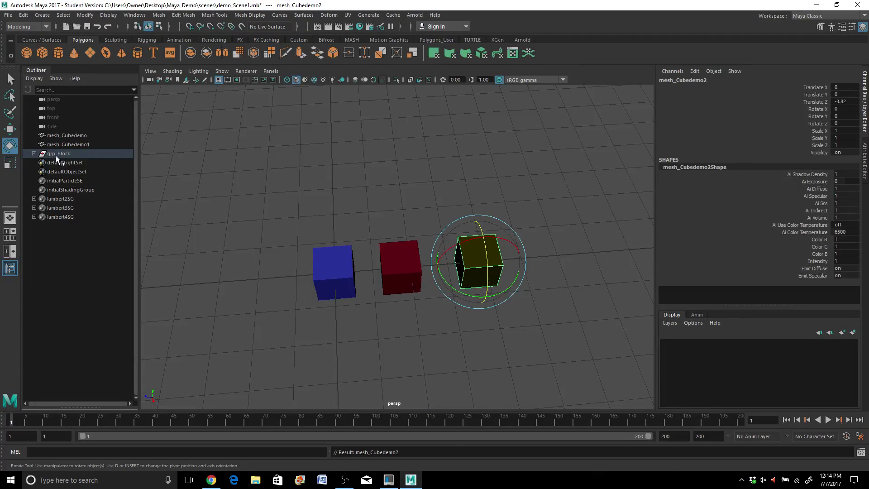
pyautogui.click(34, 154)
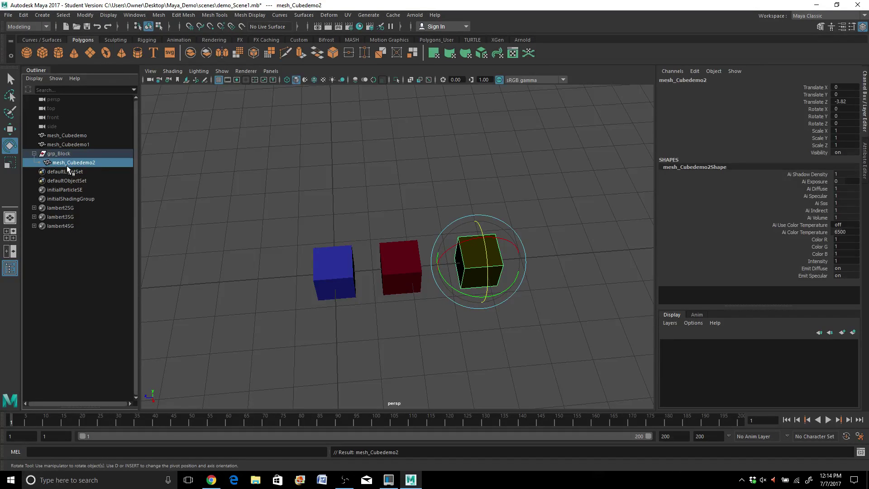
pyautogui.click(34, 154)
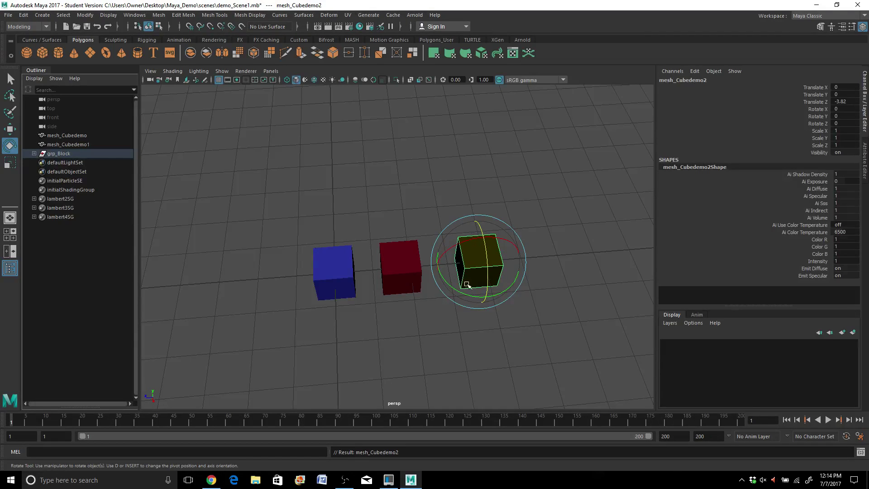
# Select grp_Block, try rotating it about 233.426 degrees around Y, and undo that rotation
pyautogui.click(51, 154)
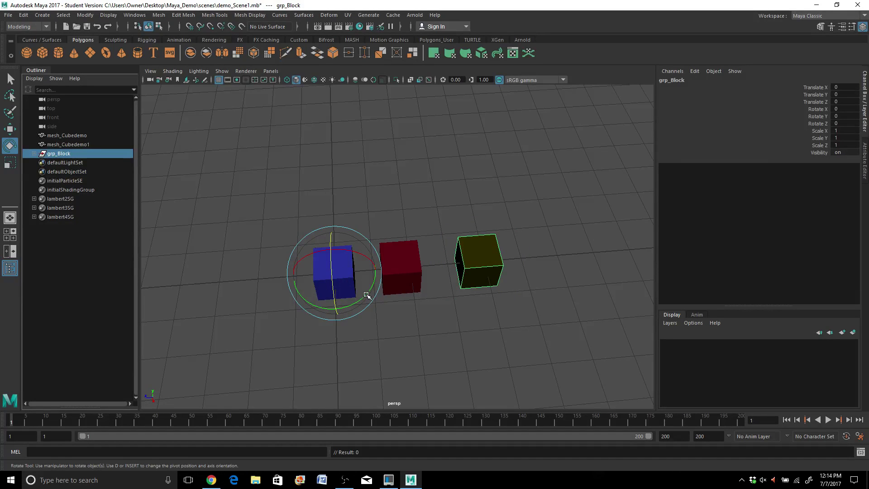
pyautogui.moveTo(366, 296); pyautogui.dragTo(241, 279)
pyautogui.hotkey('ctrl', 'z')
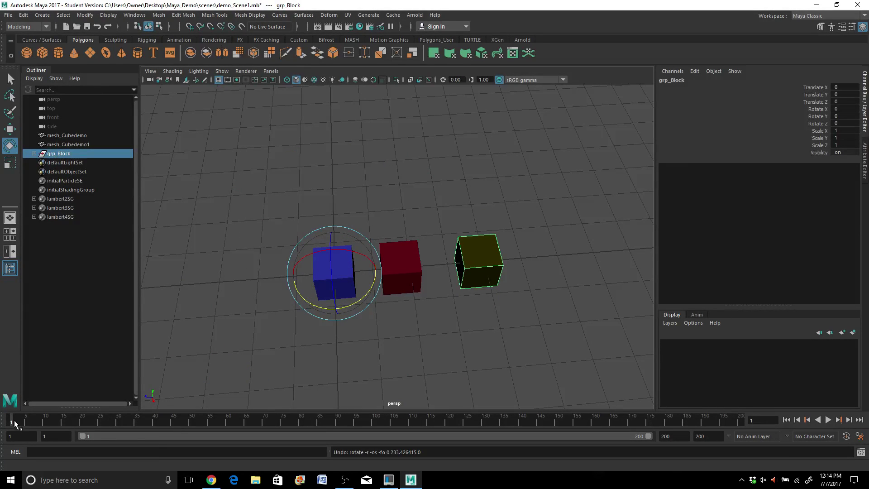
# Key all channels of grp_Block at frame 1, and key its Rotate Y at 360 on frame 20
pyautogui.press('s')
pyautogui.hotkey('alt', 'v')
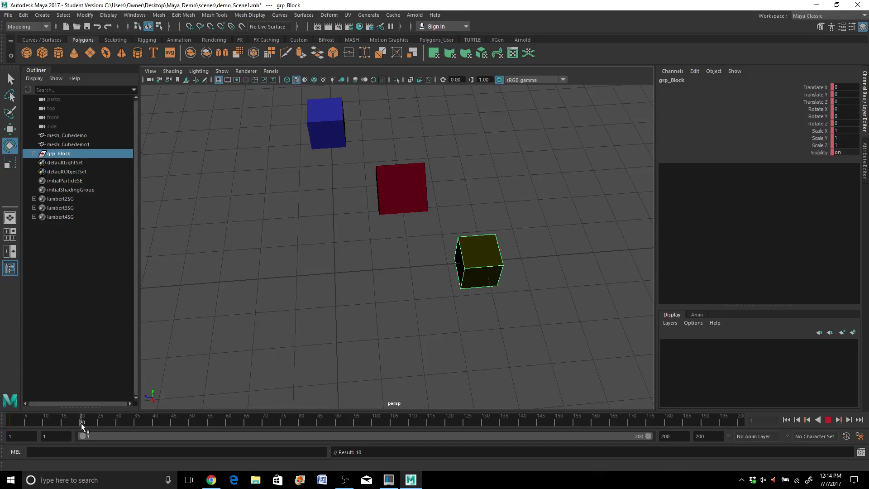
pyautogui.click(81, 423)
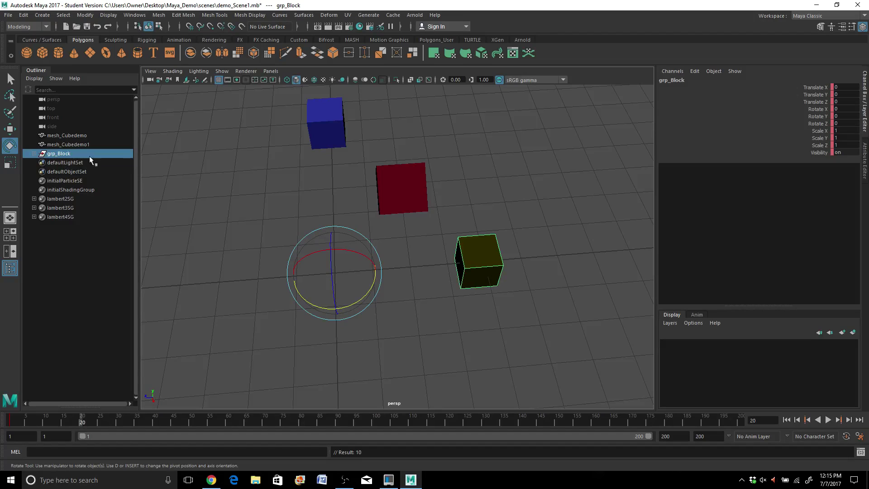
pyautogui.doubleClick(841, 116)
pyautogui.press('Return')
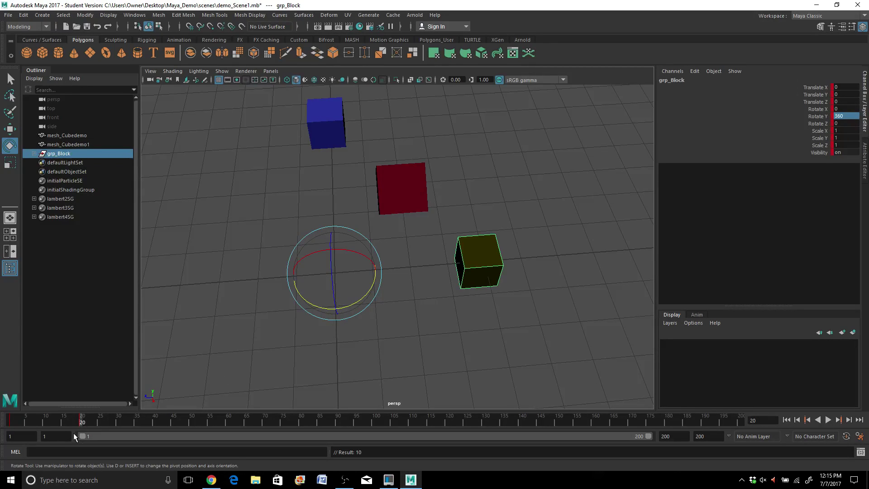
# Compare grp_Block at frames 1 and 20, and try deleting its keys in a short range ending at frame 20
pyautogui.moveTo(45, 425); pyautogui.dragTo(10, 421)
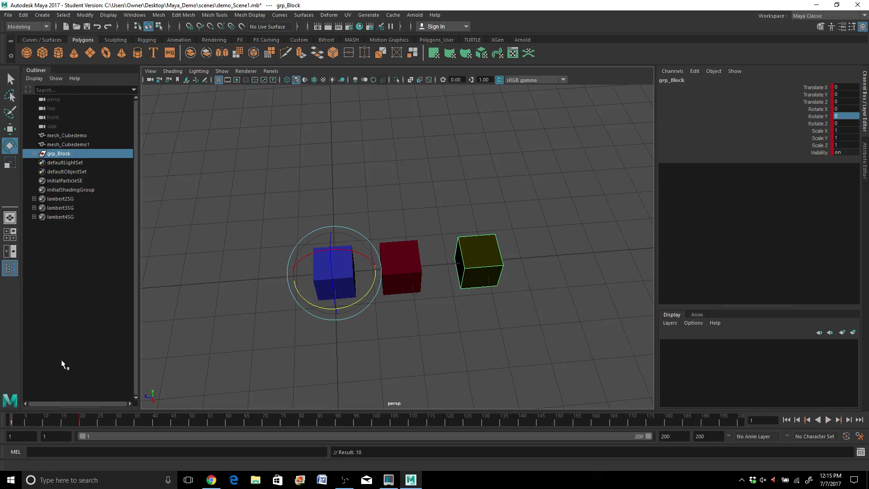
pyautogui.click(81, 423)
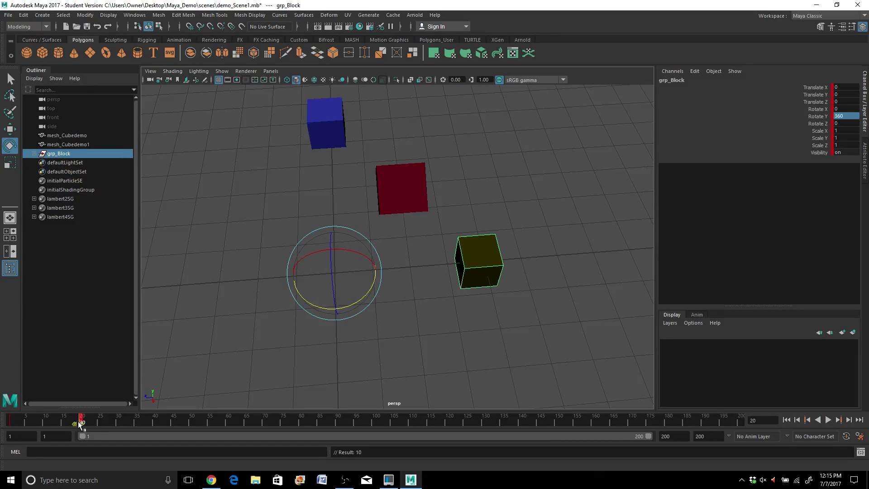
pyautogui.moveTo(77, 421); pyautogui.dragTo(85, 422)
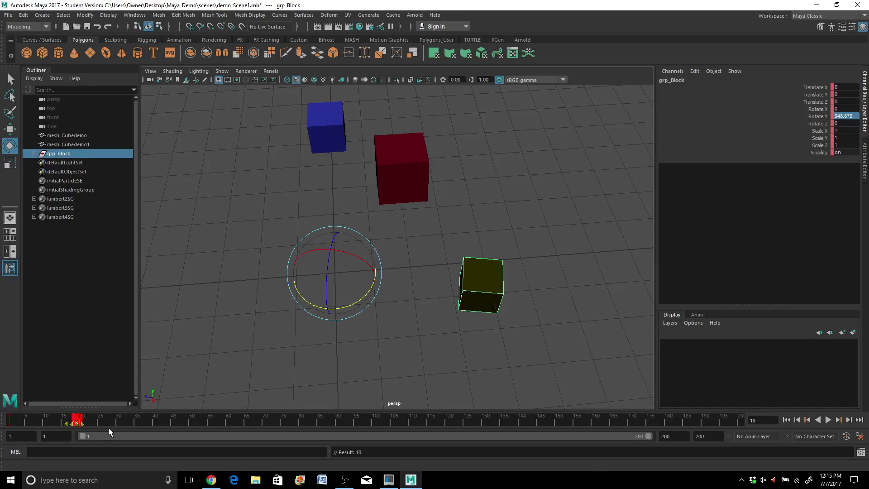
pyautogui.press('Delete')
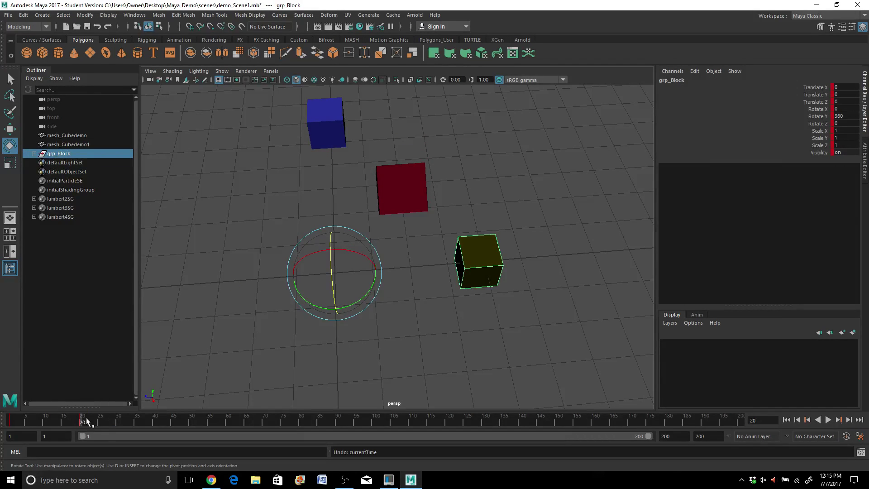
# Try deleting grp_Block's keys in the frame 15 to 25 range, and undo the deletion
pyautogui.keyDown('shift'); pyautogui.moveTo(96, 420); pyautogui.dragTo(63, 425); pyautogui.keyUp('shift')
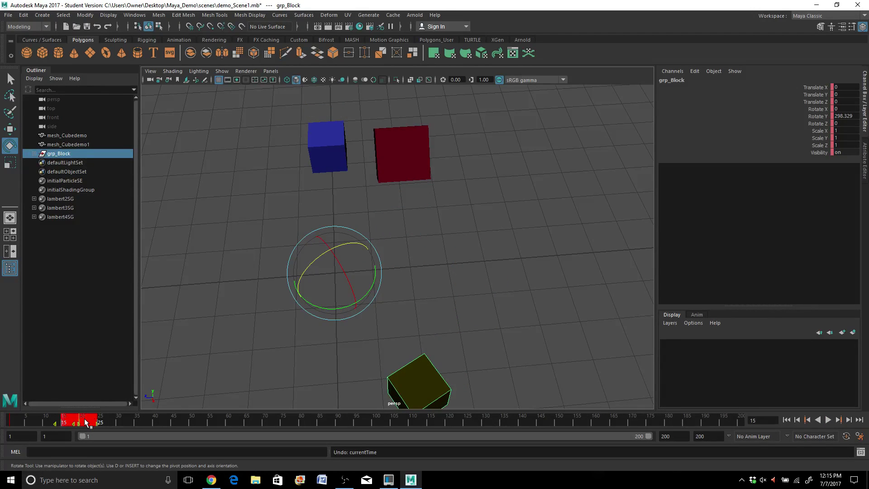
pyautogui.rightClick(86, 422)
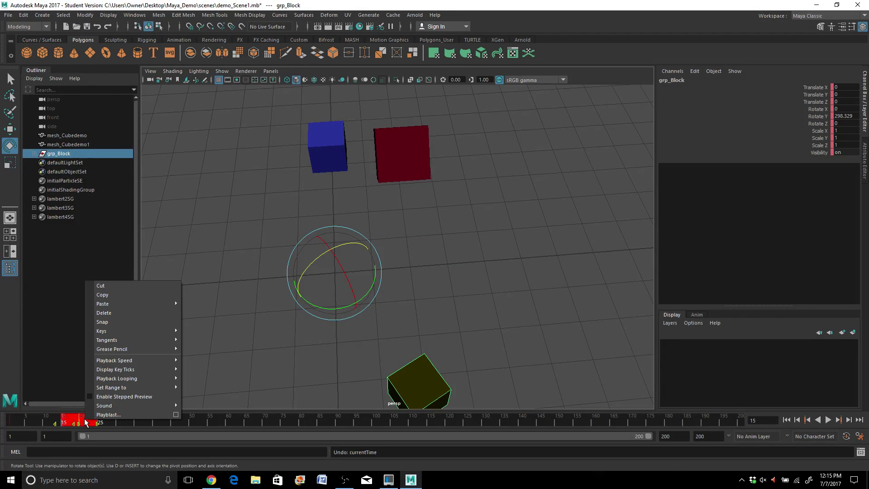
pyautogui.click(106, 311)
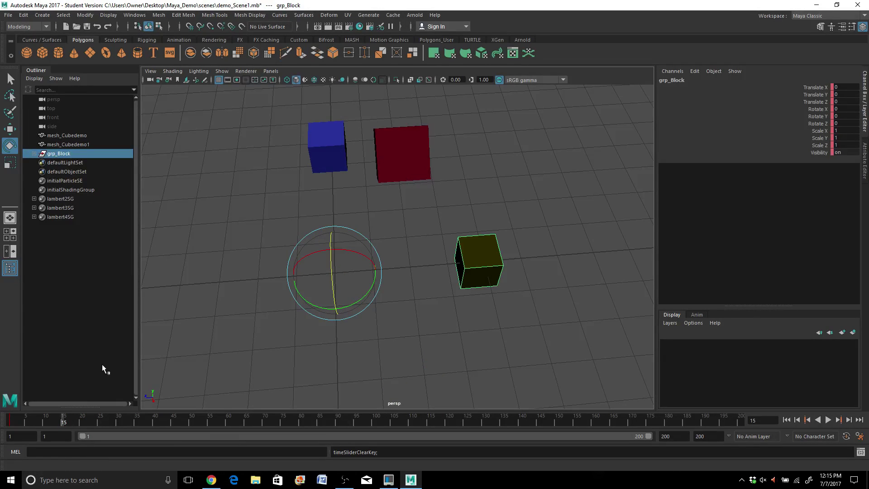
pyautogui.click(192, 304)
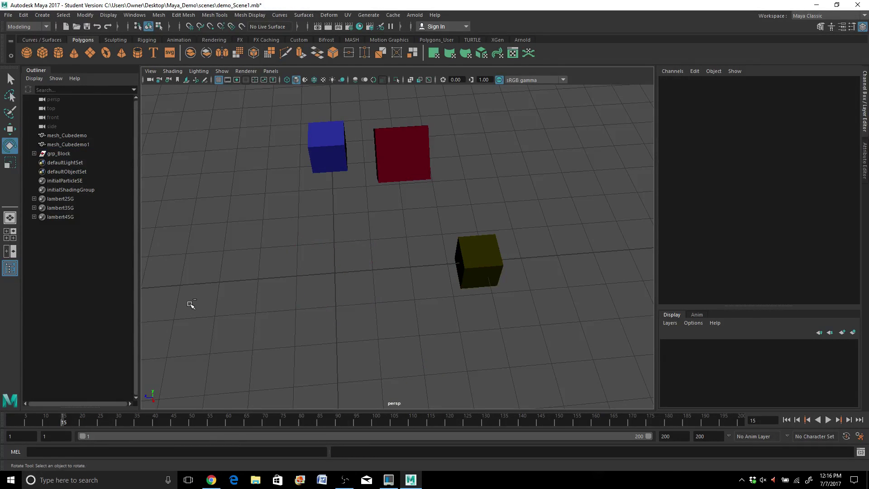
pyautogui.hotkey('ctrl', 'z')
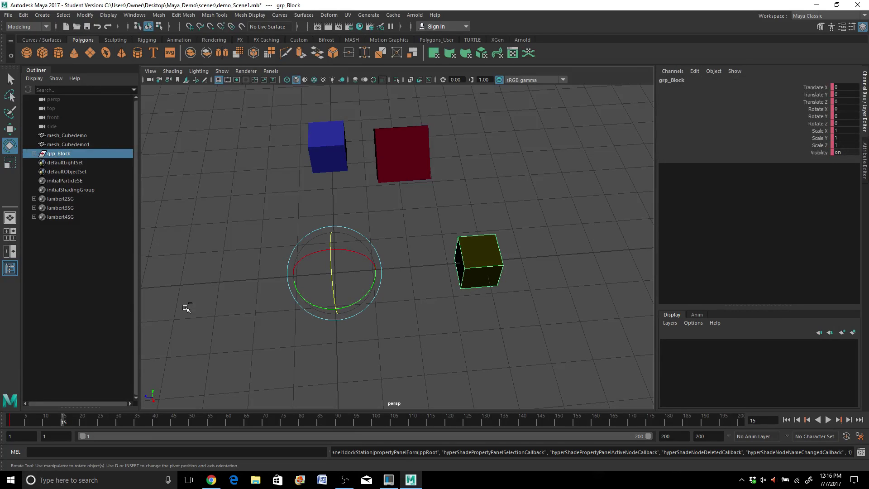
pyautogui.hotkey('ctrl', 'z')
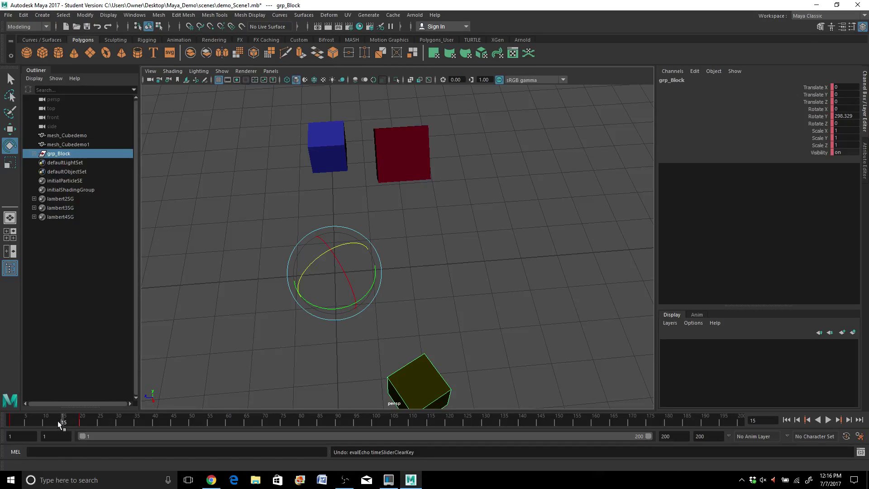
# Move grp_Block's frame 20 keys to frame 50, play the retimed animation, and return to frame 1
pyautogui.keyDown('shift'); pyautogui.moveTo(58, 421); pyautogui.dragTo(107, 430); pyautogui.keyUp('shift')
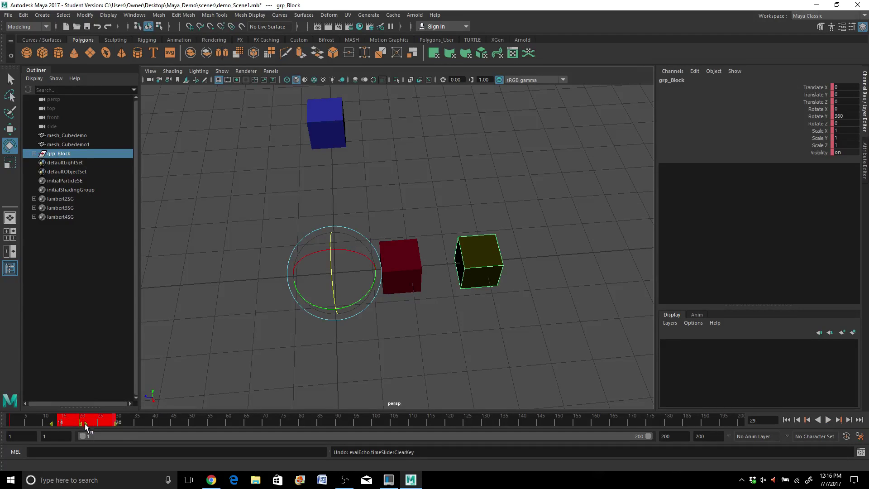
pyautogui.moveTo(81, 422); pyautogui.dragTo(190, 421)
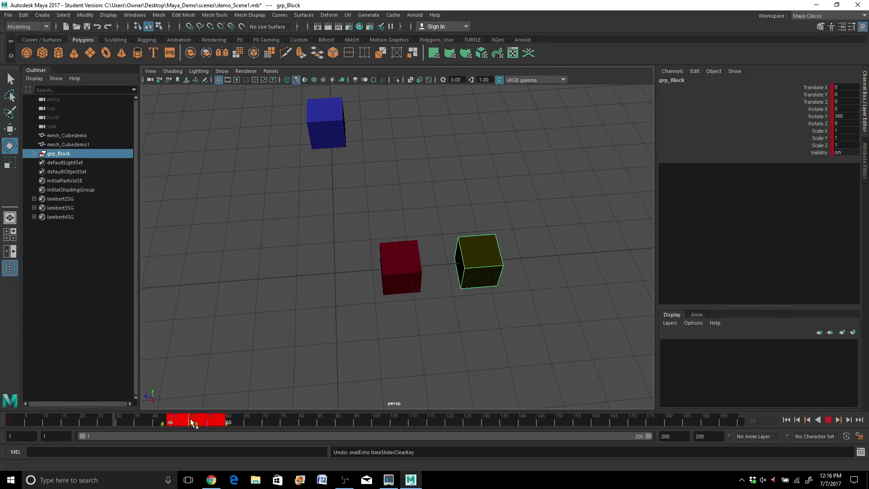
pyautogui.click(24, 416)
pyautogui.hotkey('alt', 'v')
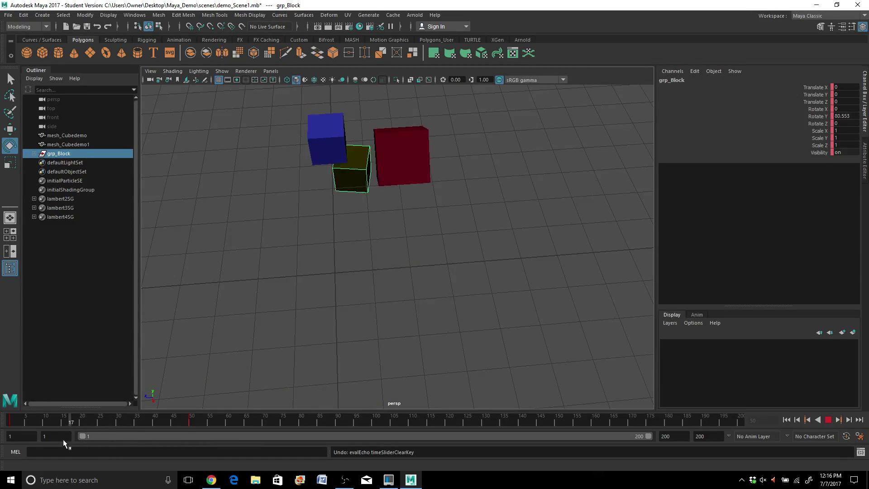
pyautogui.click(10, 420)
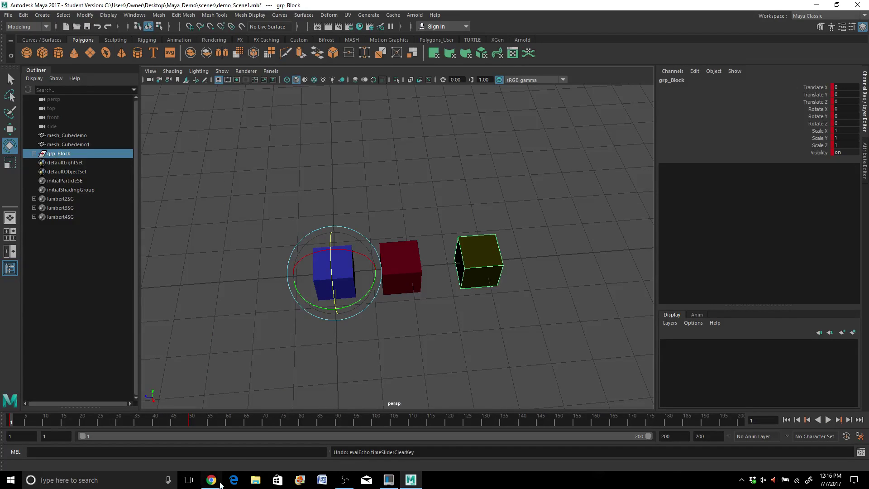
# Play the cube animation twice from frame 1 in an angled perspective view, rewinding to the start each time
pyautogui.keyDown('alt'); pyautogui.moveTo(283, 278); pyautogui.dragTo(342, 255); pyautogui.keyUp('alt')
pyautogui.click(828, 421)
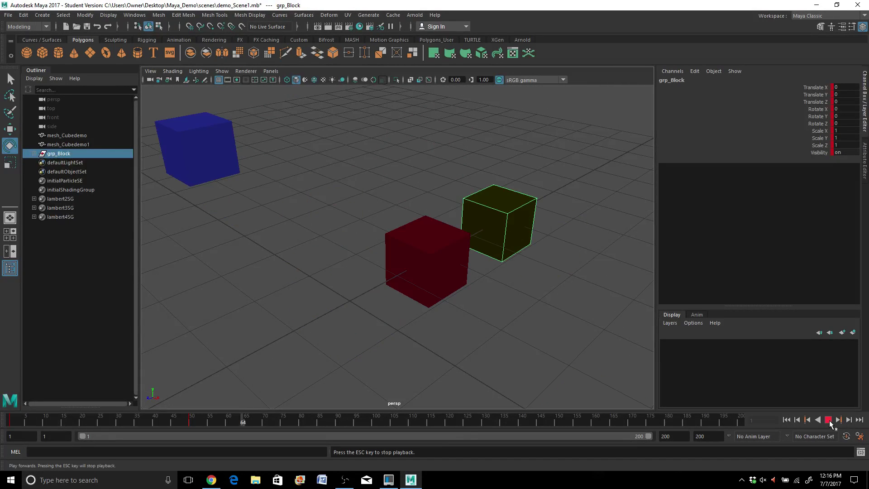
pyautogui.click(828, 420)
pyautogui.click(789, 421)
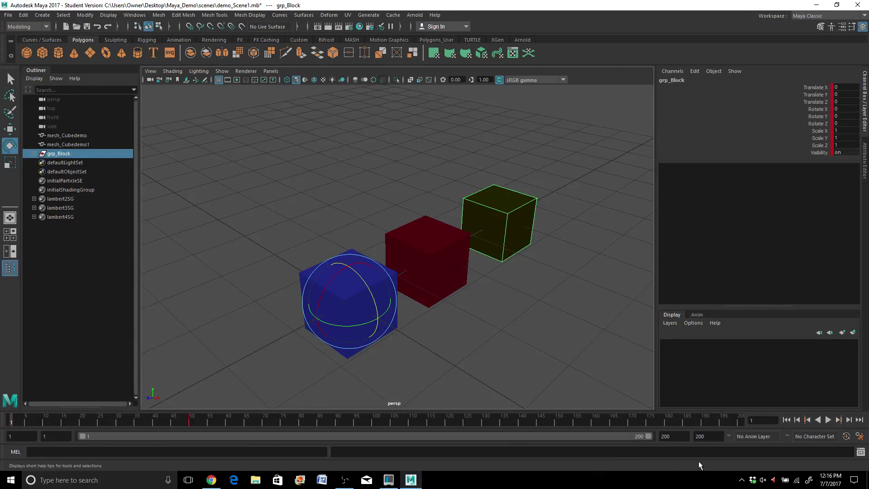
pyautogui.click(828, 420)
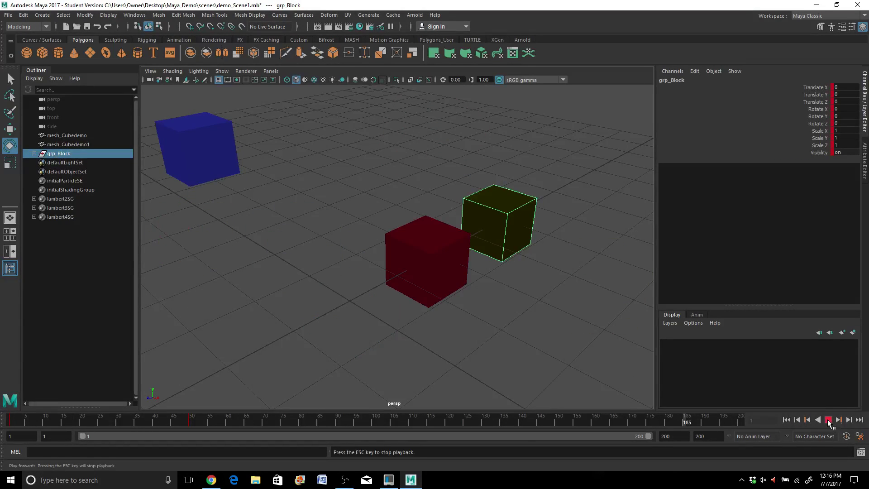
pyautogui.click(829, 421)
pyautogui.click(786, 420)
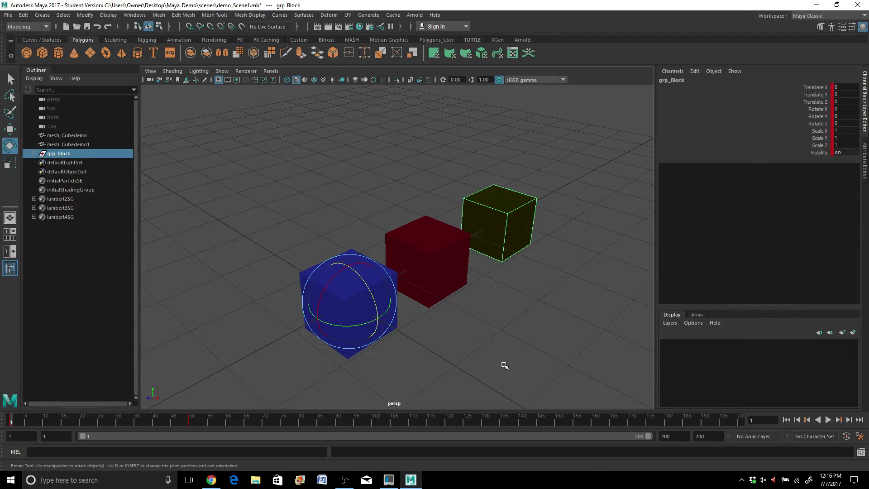
# Set the time slider's playback speed to Real-time [24 fps] and save the preferences
pyautogui.click(861, 436)
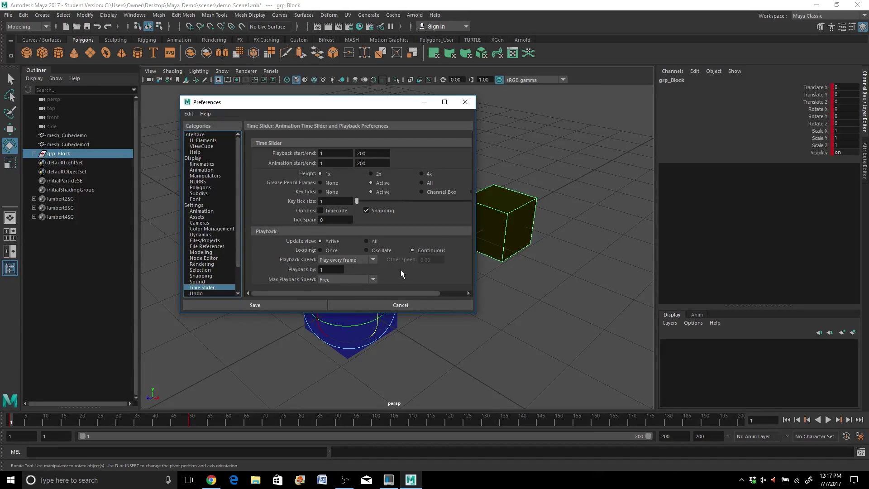
pyautogui.click(371, 261)
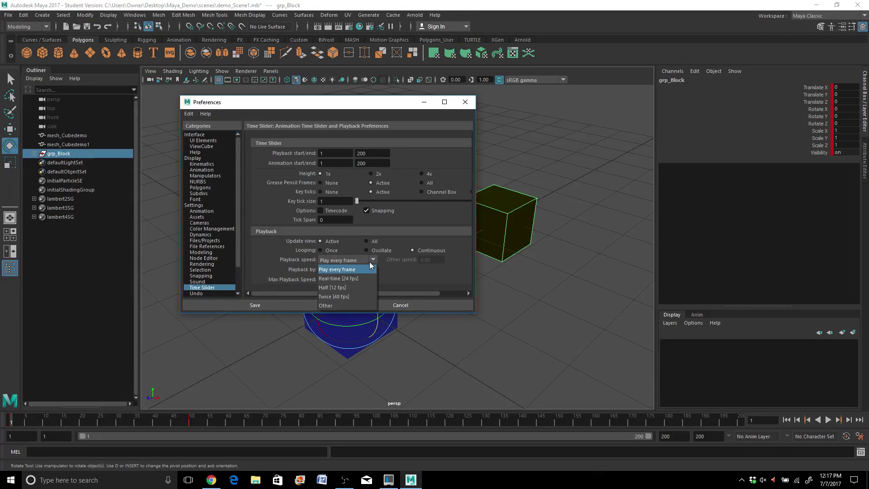
pyautogui.click(354, 279)
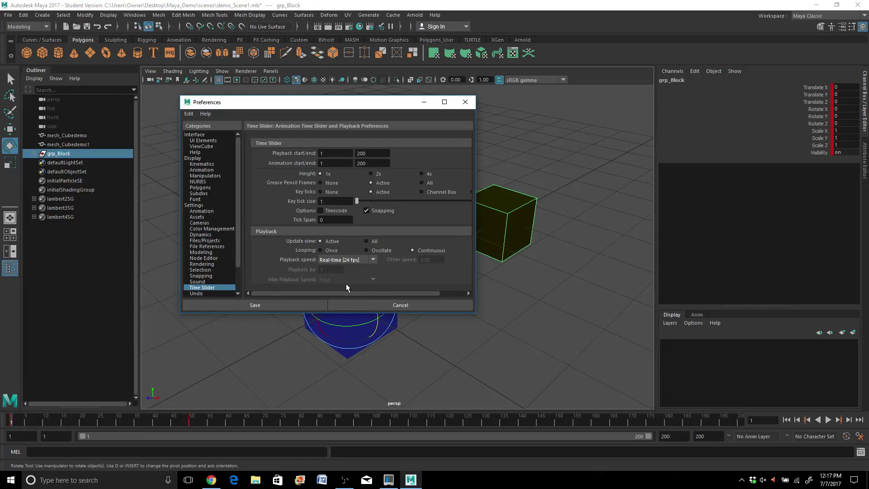
pyautogui.click(301, 302)
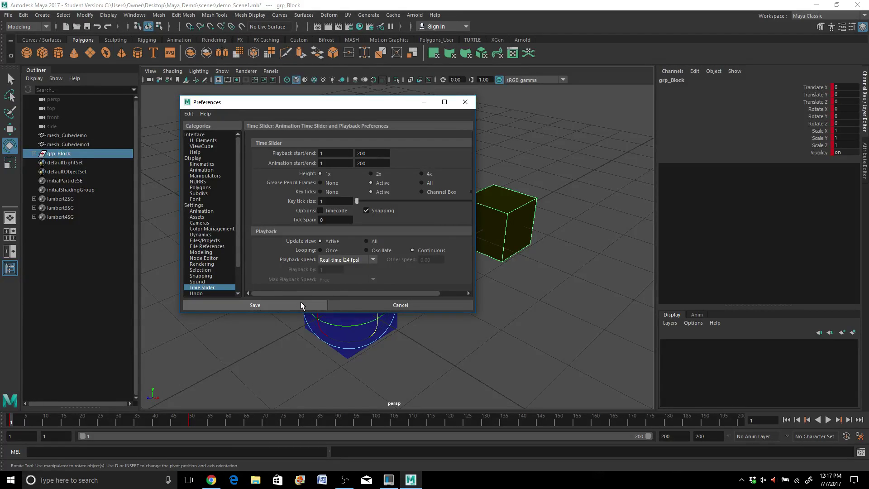
# Play the animation at the real-time speed, stop it, and rewind to frame 1
pyautogui.click(828, 419)
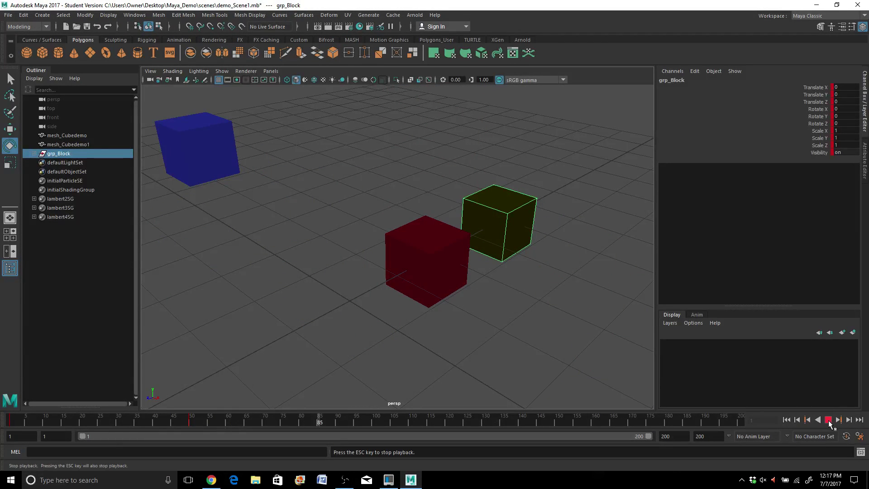
pyautogui.click(828, 420)
pyautogui.click(787, 421)
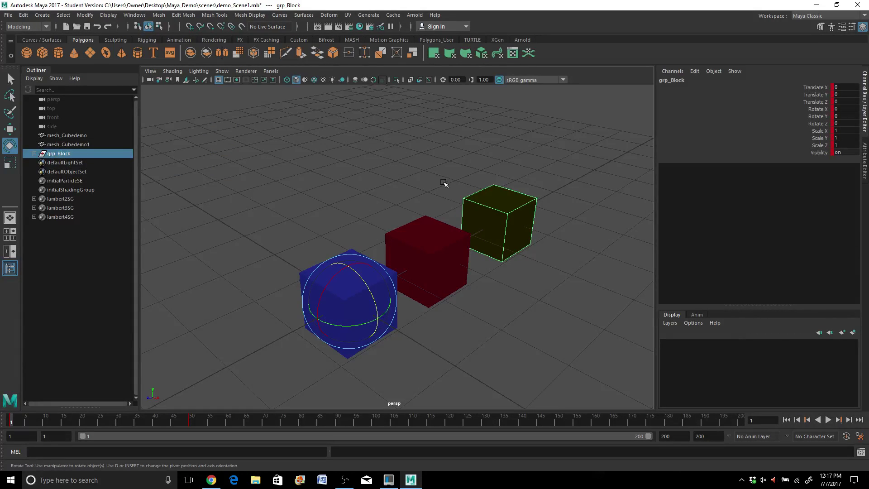
# Create a polygon plane at the origin to serve as the ground for the cubes
pyautogui.keyDown('alt'); pyautogui.moveTo(394, 181); pyautogui.dragTo(390, 179); pyautogui.keyUp('alt')
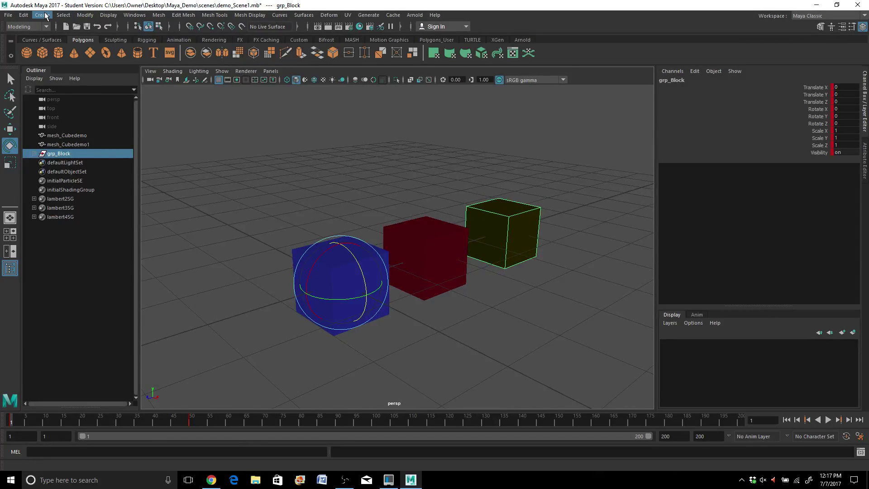
pyautogui.click(41, 15)
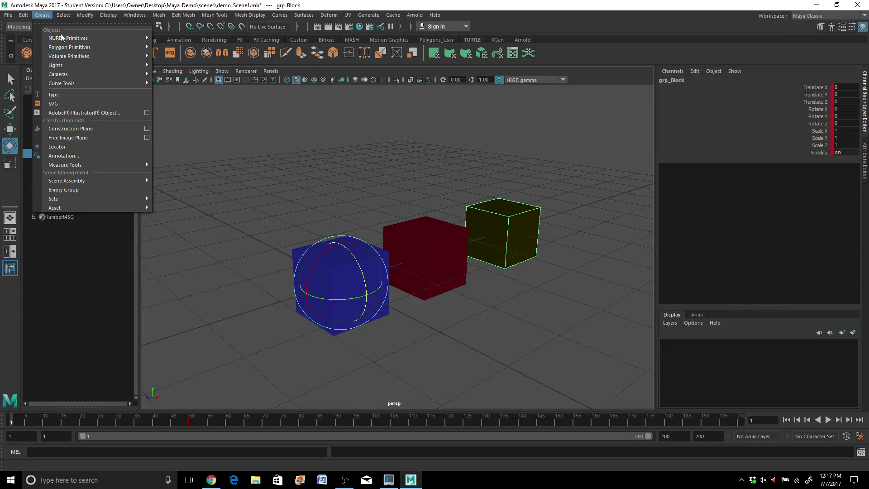
pyautogui.moveTo(148, 56)
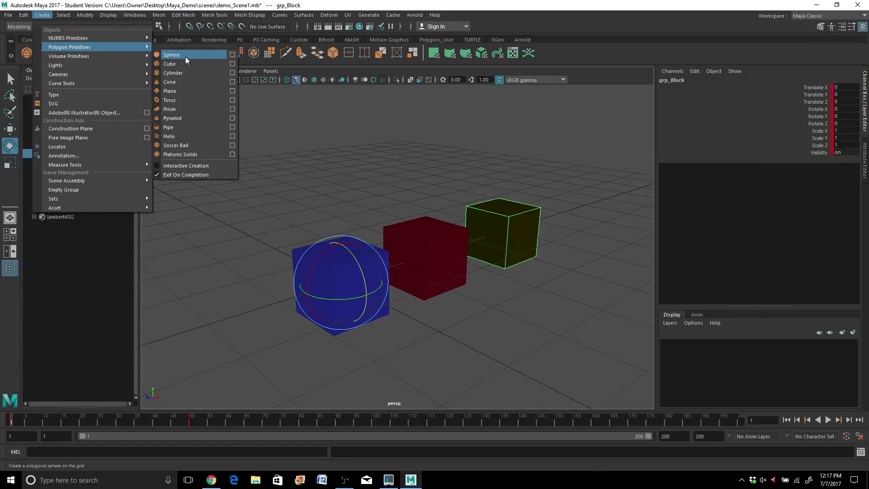
pyautogui.click(183, 91)
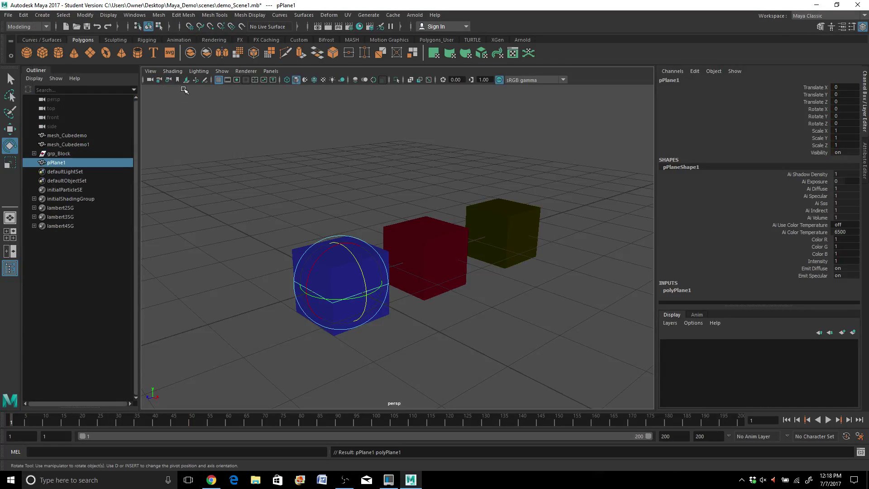
# Scale the plane uniformly to about 30.12 and lower it to about -0.496 in Y, beneath the cubes
pyautogui.press('r')
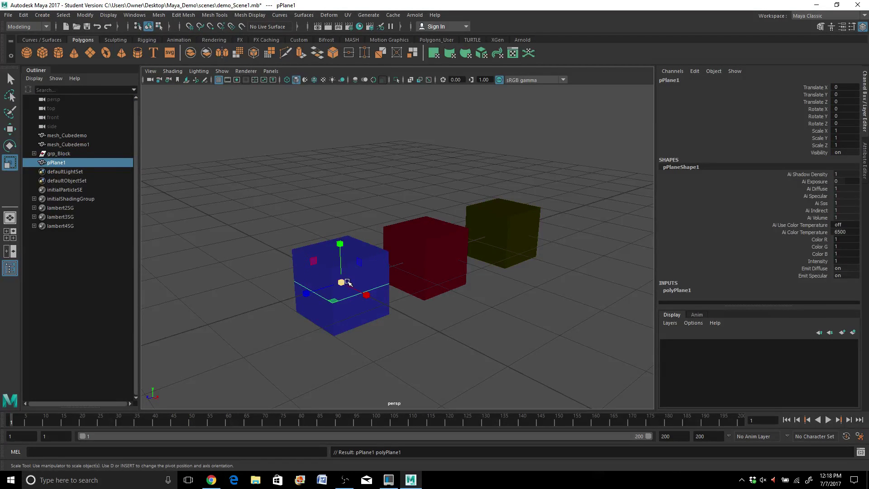
pyautogui.moveTo(342, 283); pyautogui.dragTo(435, 280)
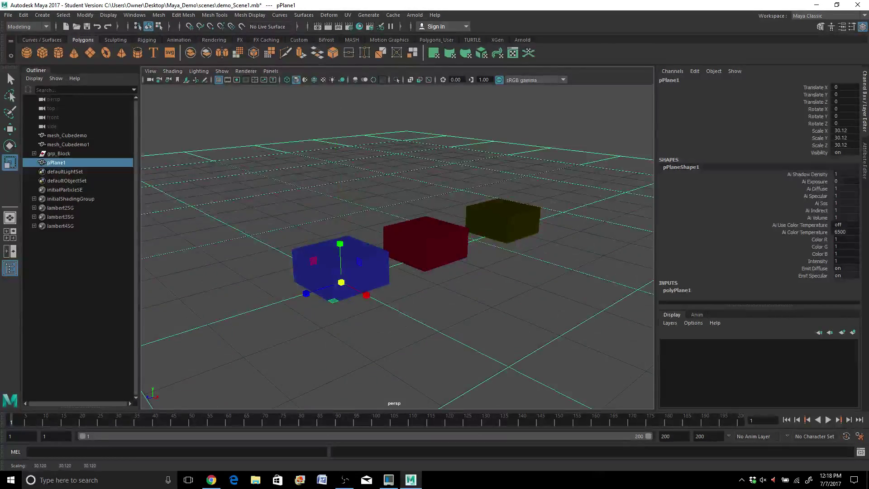
pyautogui.press('w')
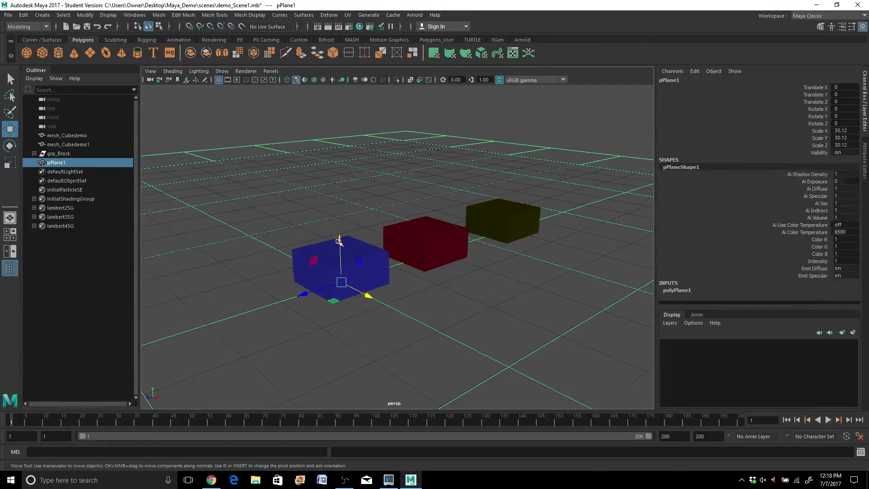
pyautogui.moveTo(339, 241); pyautogui.dragTo(340, 273)
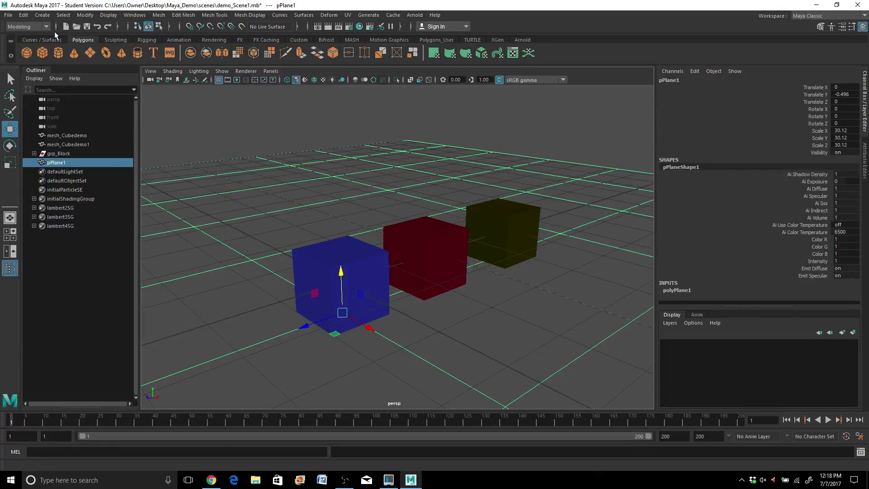
# Create a directional light and raise it above the cubes to about 1.959 in Y
pyautogui.click(43, 17)
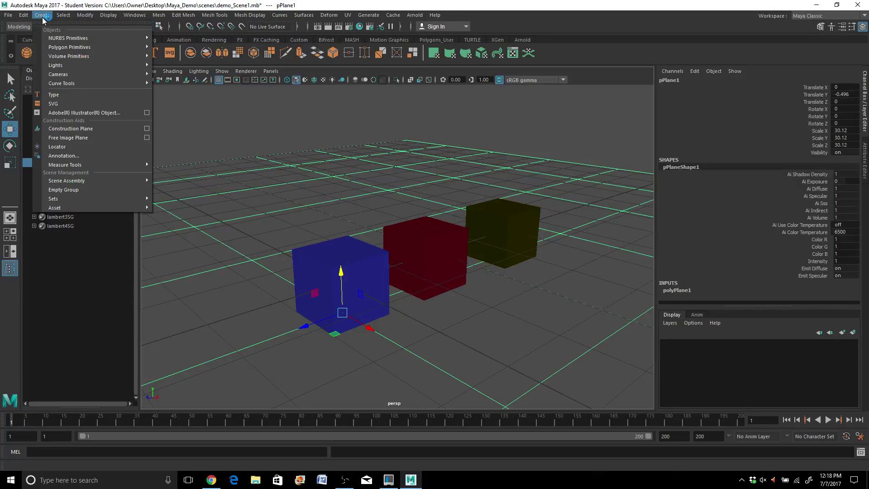
pyautogui.moveTo(67, 48)
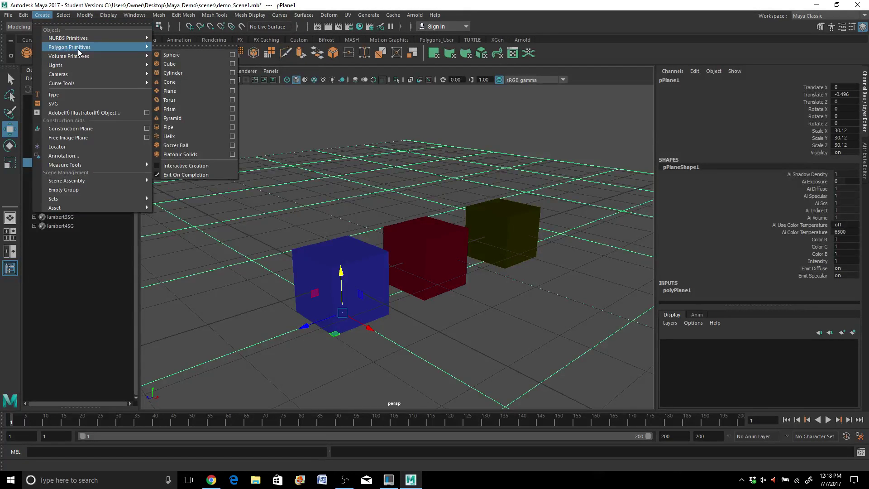
pyautogui.moveTo(83, 64)
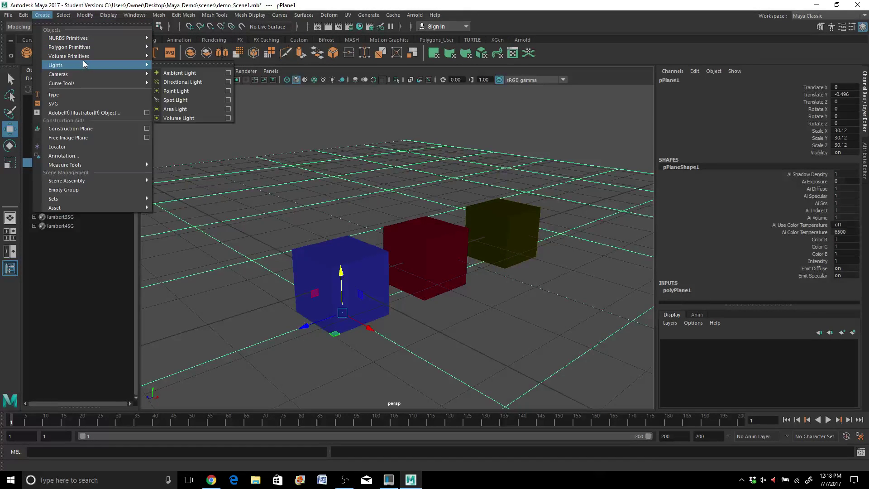
pyautogui.click(181, 82)
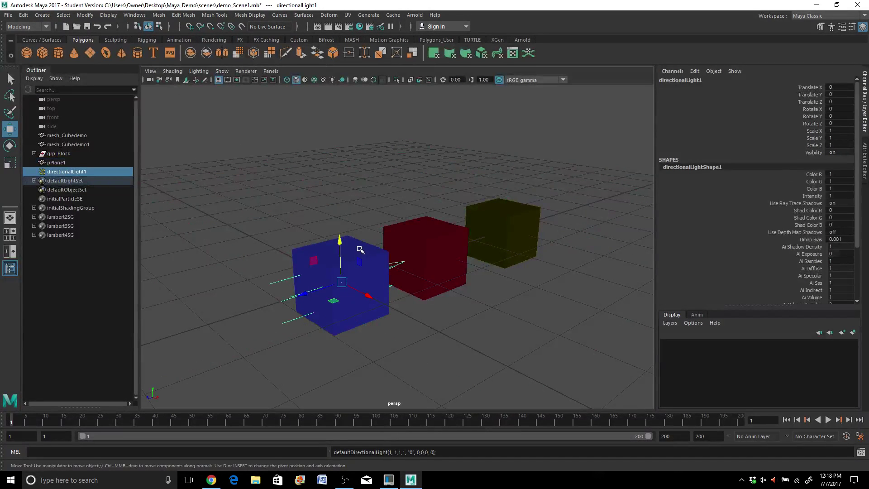
pyautogui.moveTo(339, 243); pyautogui.dragTo(335, 103)
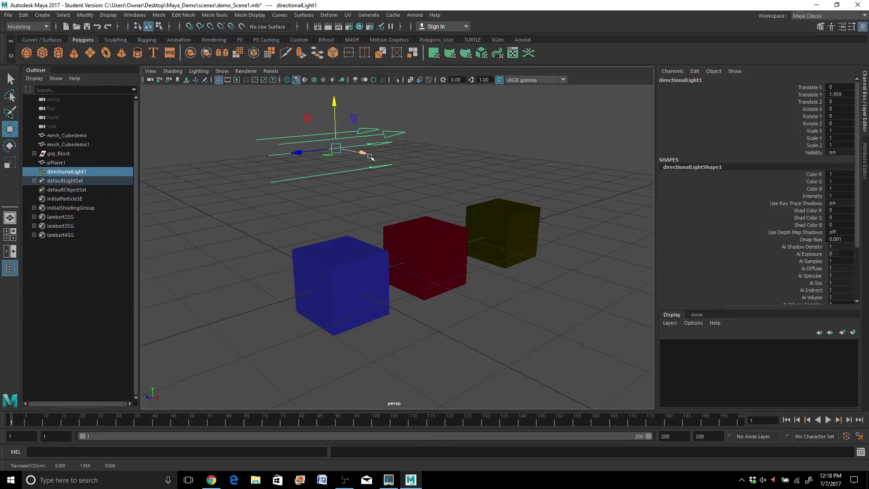
# Rotate the directional light down toward the cubes, to about -92.275 in X, -2.262 in Y and -44.812 in Z
pyautogui.press('e')
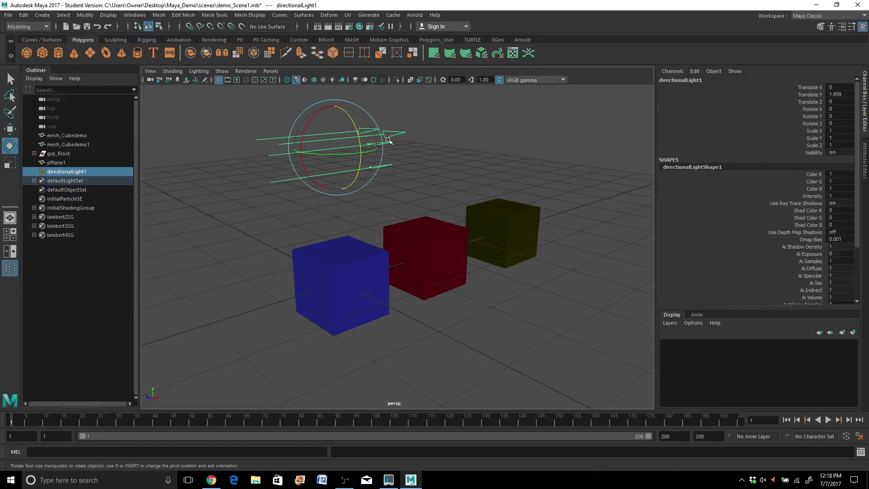
pyautogui.moveTo(308, 121); pyautogui.dragTo(410, 90)
pyautogui.moveTo(346, 112); pyautogui.dragTo(349, 162)
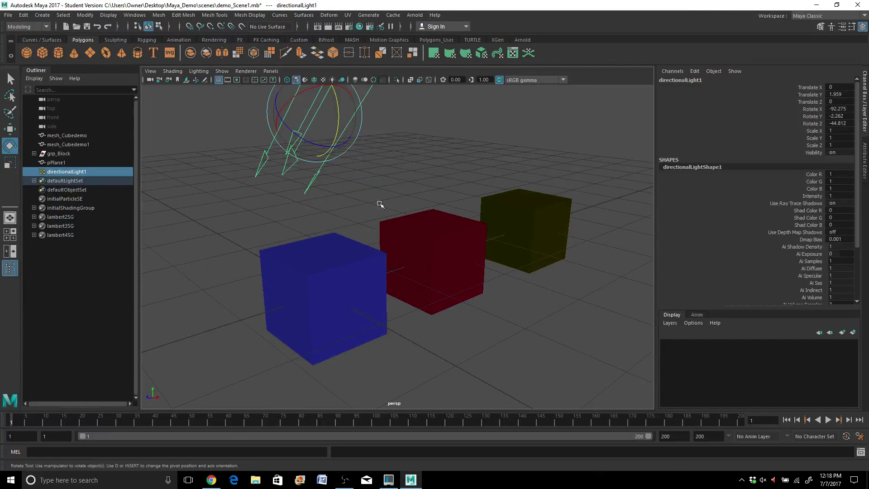
# Light the perspective viewport with the scene's own lights instead of the default lighting
pyautogui.keyDown('alt'); pyautogui.moveTo(381, 204); pyautogui.dragTo(454, 202); pyautogui.keyUp('alt')
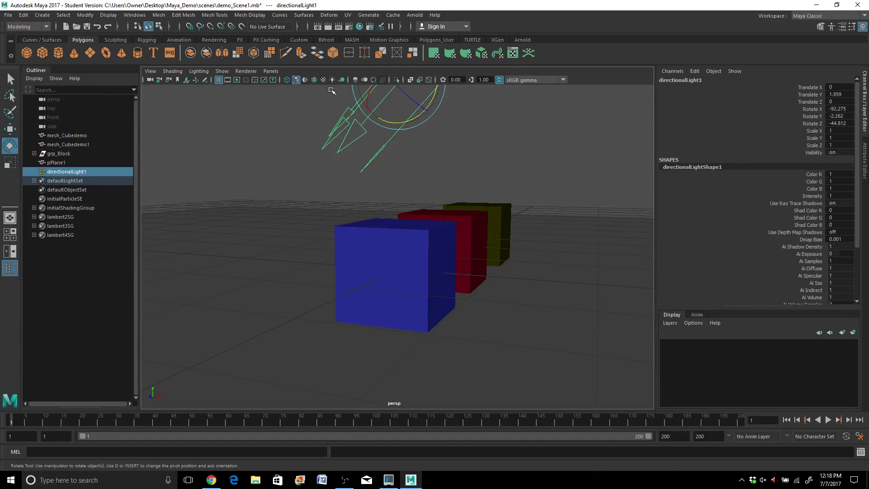
pyautogui.keyDown('alt'); pyautogui.moveTo(487, 199); pyautogui.dragTo(497, 199); pyautogui.keyUp('alt')
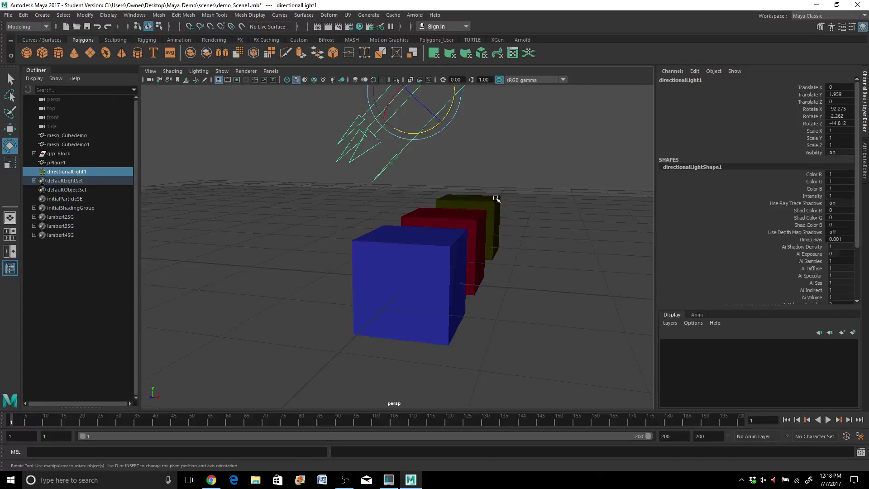
pyautogui.click(334, 82)
pyautogui.keyDown('alt'); pyautogui.moveTo(559, 172); pyautogui.dragTo(457, 174); pyautogui.keyUp('alt')
# Rotate the directional light to about -129.573 in X, -10.387 in Y and -54.486 in Z, and display shadows in the viewport
pyautogui.moveTo(284, 92)
pyautogui.mouseDown()
pyautogui.moveTo(305, 103)
pyautogui.moveTo(255, 118)
pyautogui.moveTo(326, 175)
pyautogui.moveTo(378, 174)
pyautogui.moveTo(408, 156)
pyautogui.moveTo(312, 157)
pyautogui.mouseUp()
pyautogui.keyDown('alt'); pyautogui.moveTo(302, 170); pyautogui.dragTo(307, 175); pyautogui.keyUp('alt')
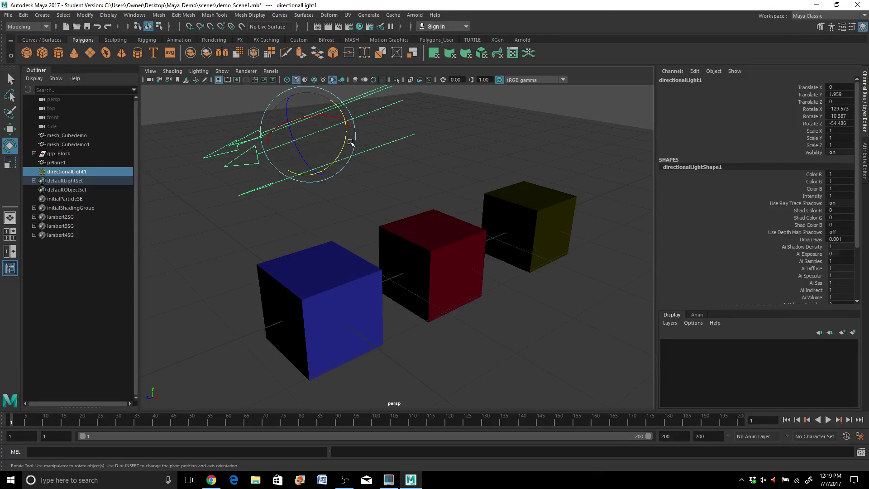
pyautogui.click(342, 79)
pyautogui.moveTo(348, 248)
pyautogui.keyDown('alt'); pyautogui.mouseDown()
pyautogui.moveTo(445, 234)
pyautogui.moveTo(425, 243)
pyautogui.moveTo(289, 234)
pyautogui.moveTo(285, 246)
pyautogui.moveTo(349, 241)
pyautogui.moveTo(326, 240)
pyautogui.moveTo(332, 235)
pyautogui.moveTo(343, 237)
pyautogui.moveTo(333, 243)
pyautogui.mouseUp(); pyautogui.keyUp('alt')
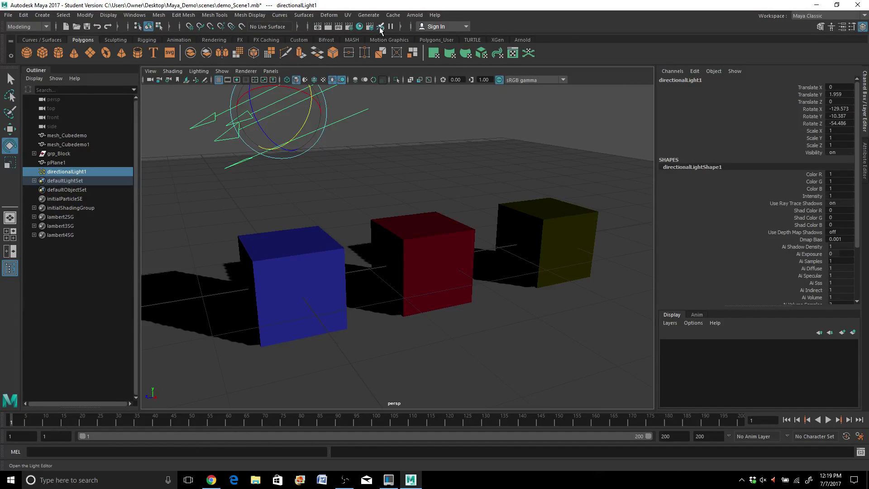
# Open the render settings and set the renderer to Maya Software
pyautogui.click(349, 27)
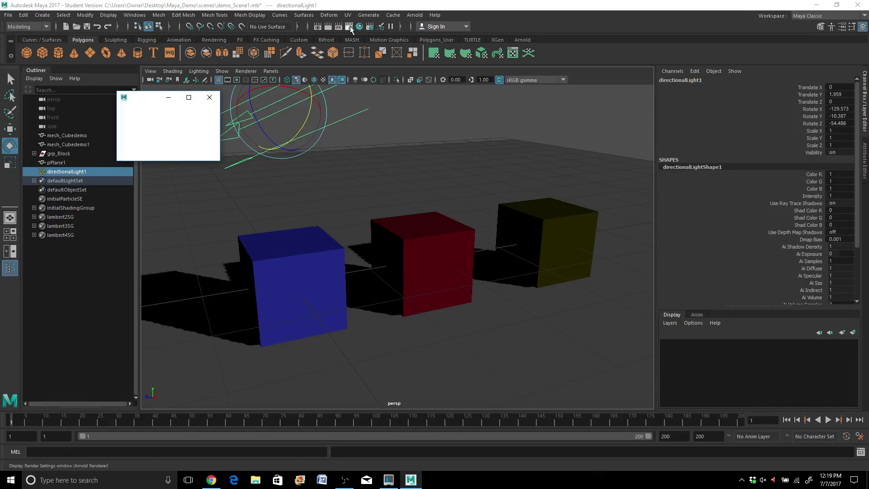
pyautogui.moveTo(229, 97); pyautogui.dragTo(654, 82)
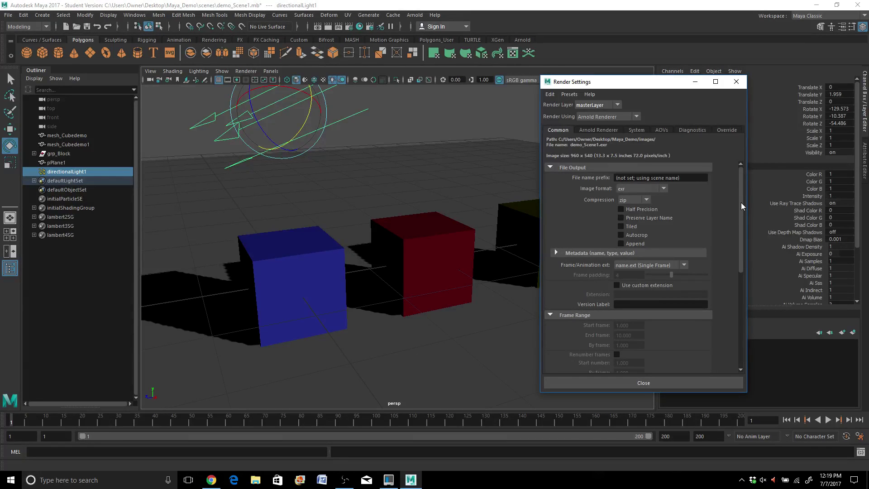
pyautogui.moveTo(740, 201)
pyautogui.mouseDown()
pyautogui.moveTo(743, 216)
pyautogui.moveTo(743, 197)
pyautogui.mouseUp()
pyautogui.click(622, 118)
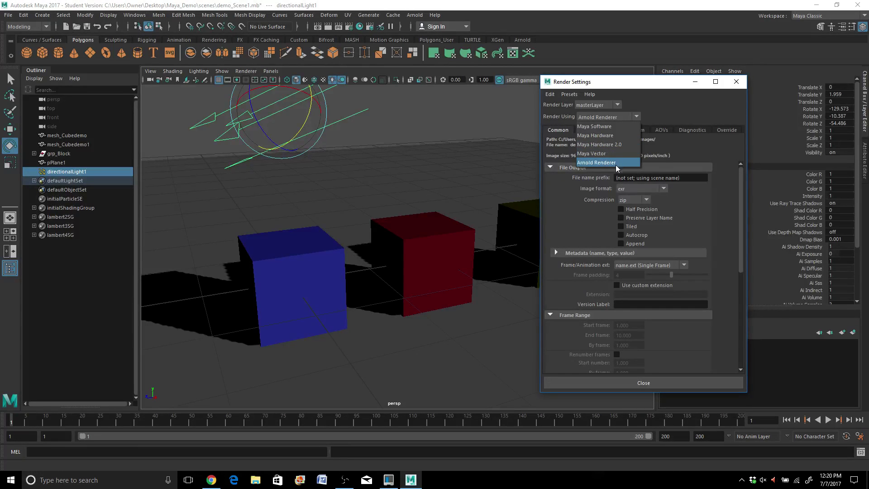
pyautogui.click(601, 128)
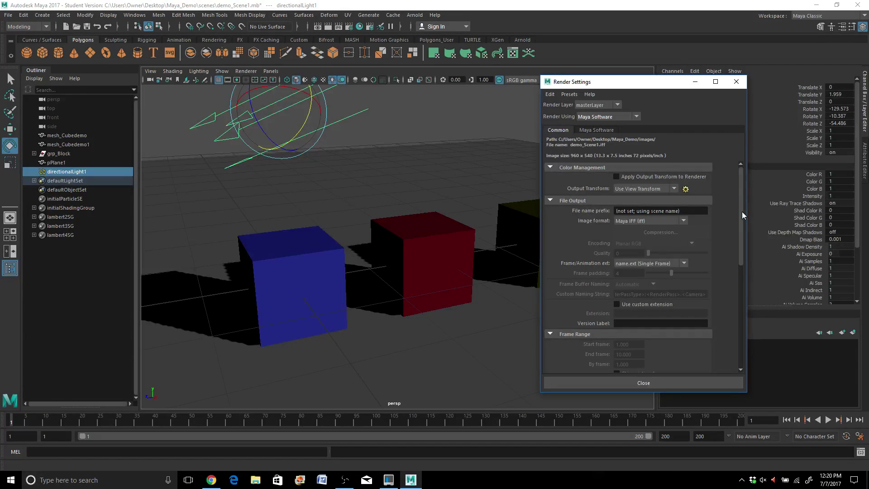
# Set the render output to the Targa (tga) image format with the name.#.ext frame naming
pyautogui.moveTo(742, 211); pyautogui.dragTo(739, 190)
pyautogui.click(660, 220)
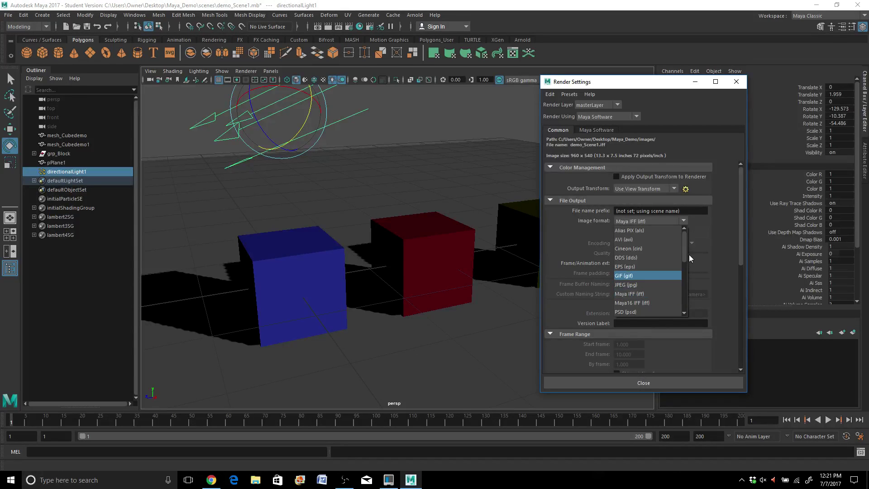
pyautogui.moveTo(685, 253); pyautogui.dragTo(686, 283)
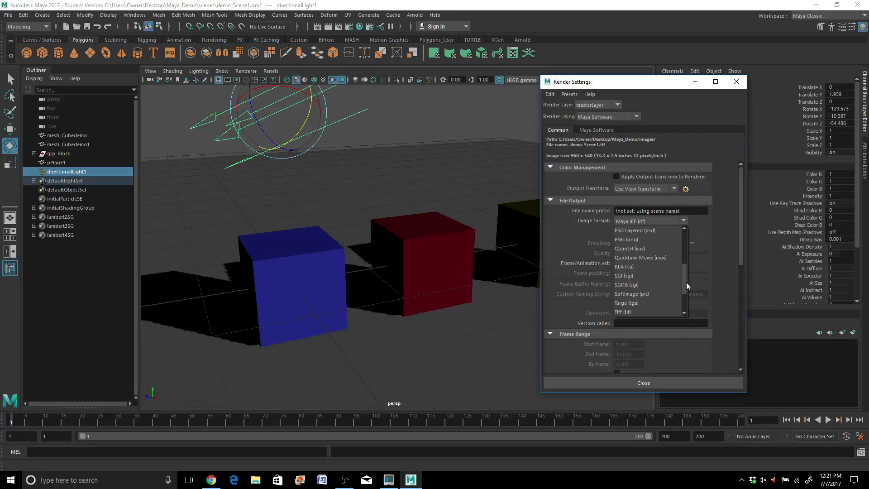
pyautogui.click(632, 303)
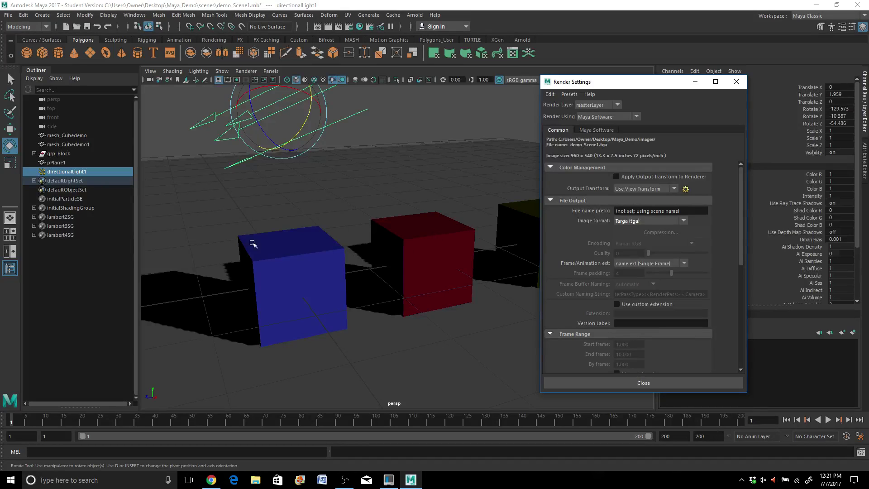
pyautogui.click(677, 265)
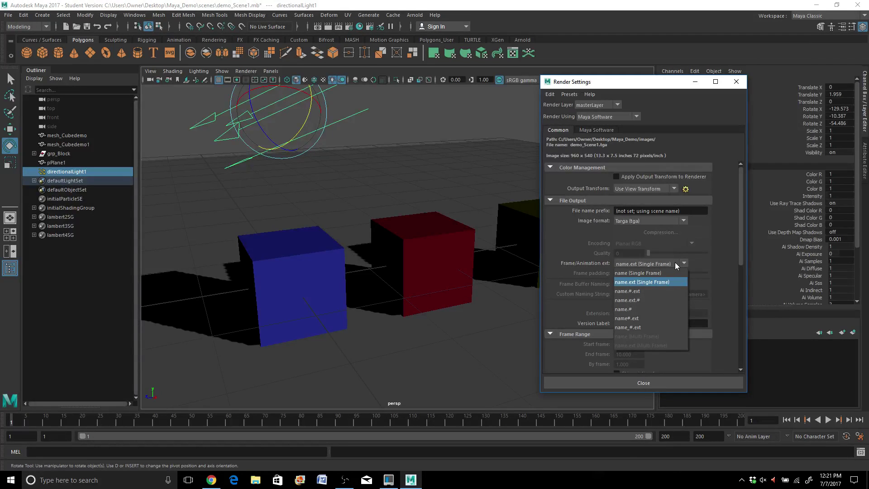
pyautogui.click(638, 292)
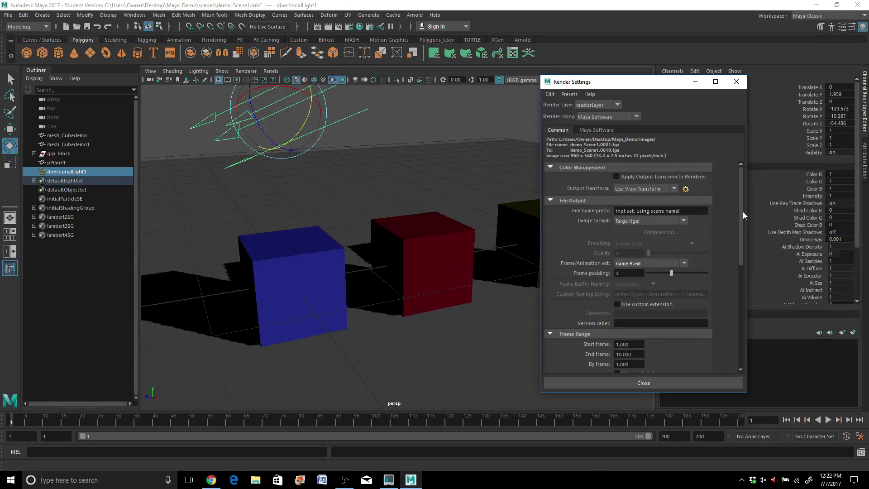
# Set the render's end frame to 50 and choose persp as the renderable camera
pyautogui.scroll(-5, 743, 210)
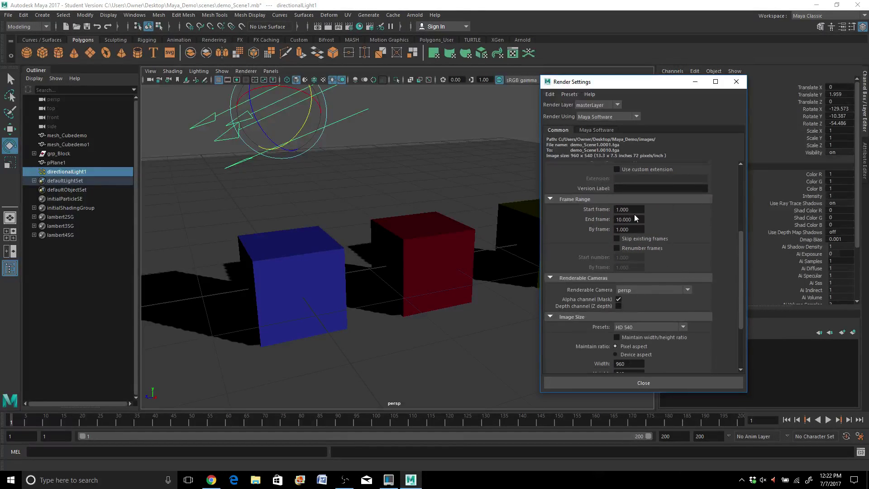
pyautogui.moveTo(645, 219); pyautogui.dragTo(611, 225)
pyautogui.write('50')
pyautogui.press('Return')
pyautogui.click(644, 292)
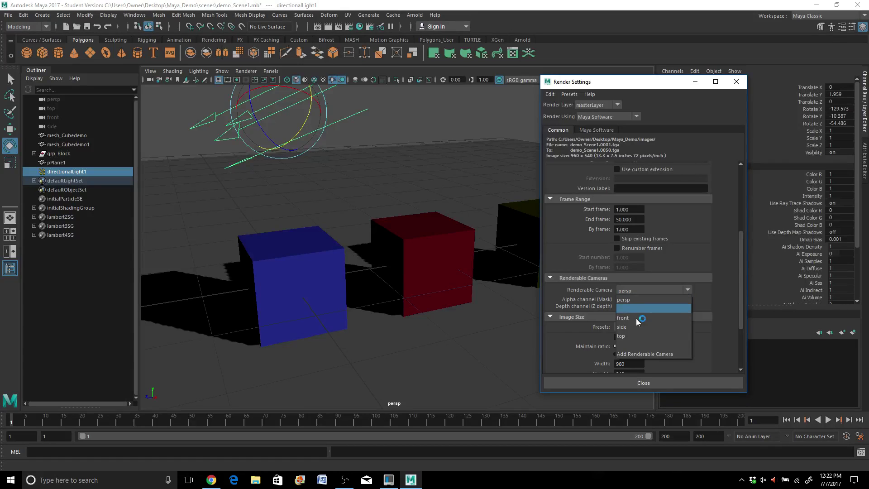
pyautogui.click(629, 300)
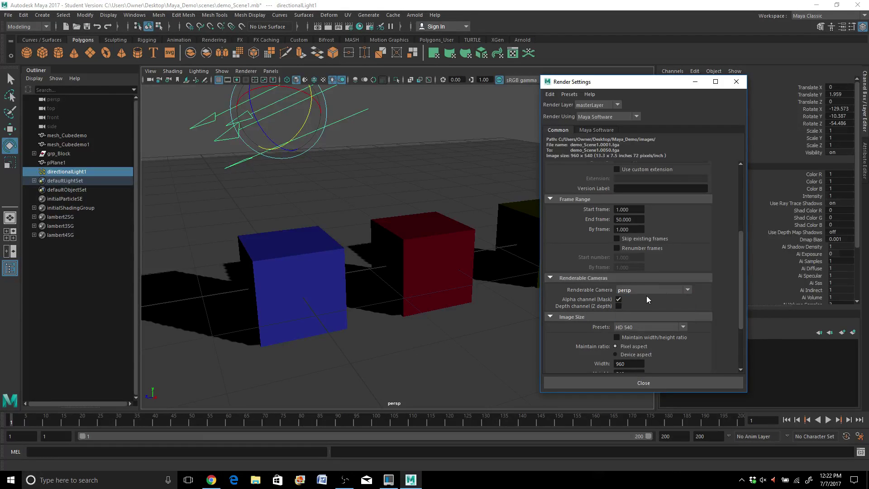
# Set the render's image size to the HD 1080 preset
pyautogui.moveTo(742, 277); pyautogui.dragTo(742, 322)
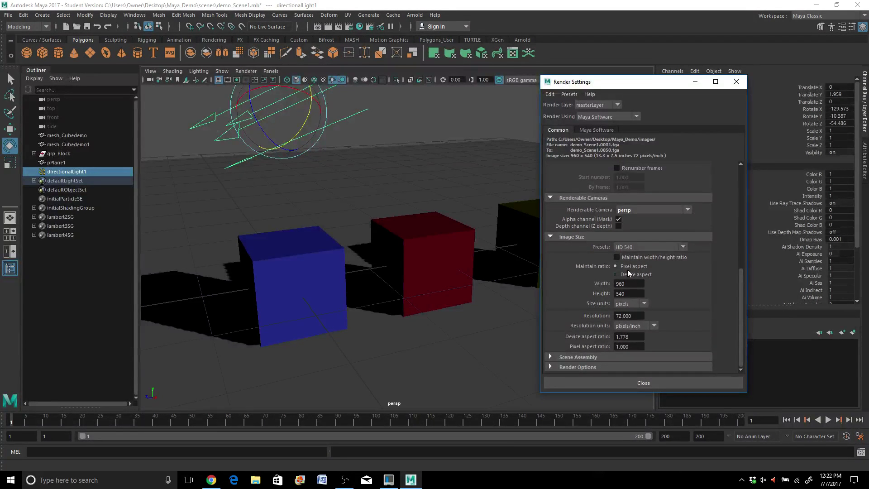
pyautogui.click(682, 248)
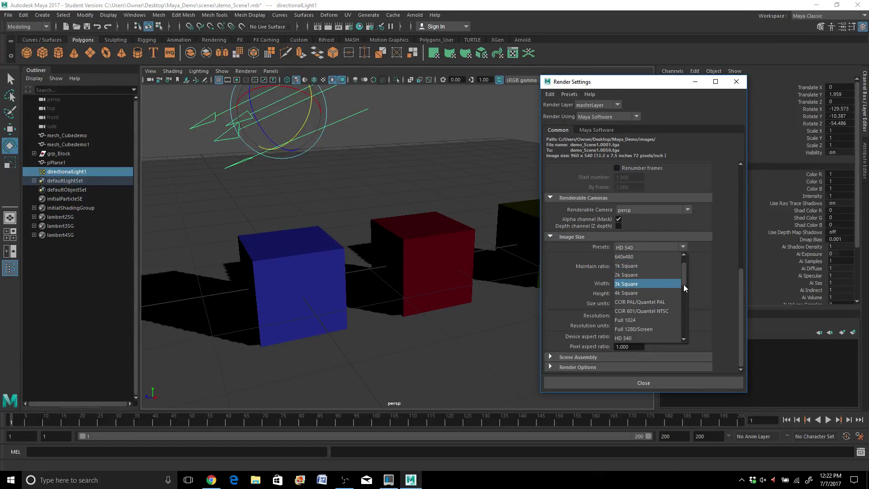
pyautogui.moveTo(684, 284); pyautogui.dragTo(685, 293)
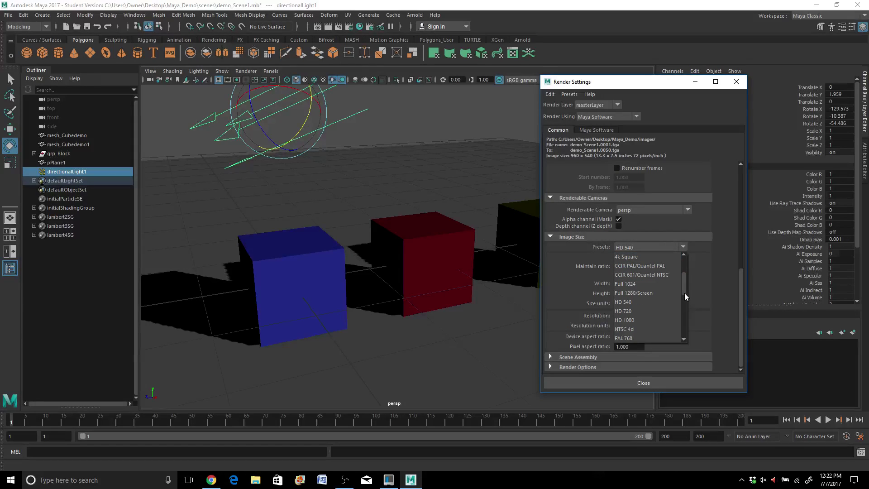
pyautogui.click(652, 319)
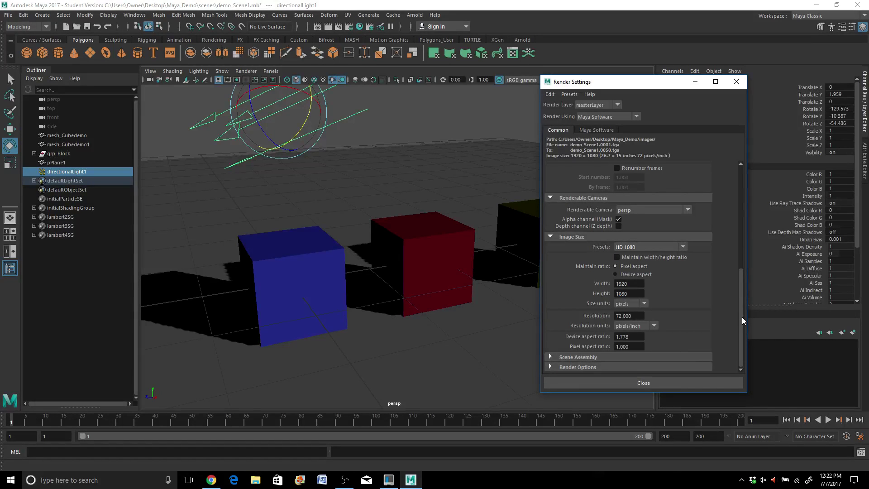
# Choose the Preview quality anti-aliasing preset for Maya Software, and set edge anti-aliasing to Medium quality
pyautogui.click(585, 131)
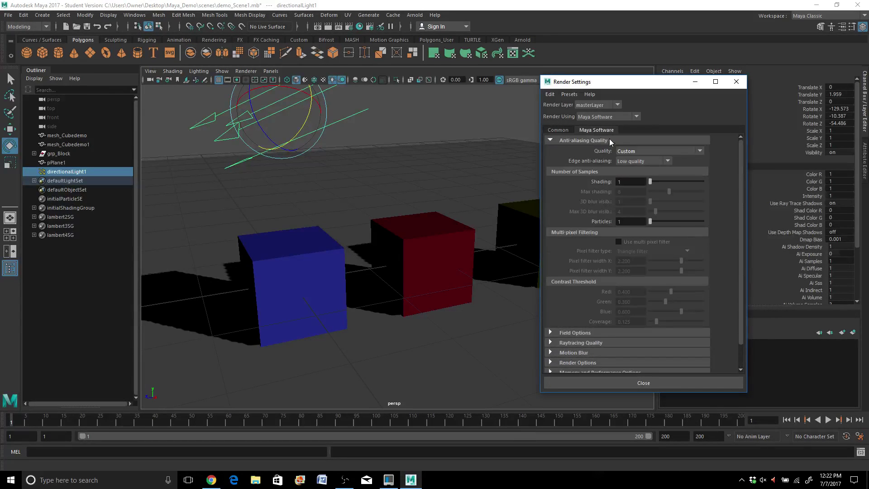
pyautogui.click(634, 152)
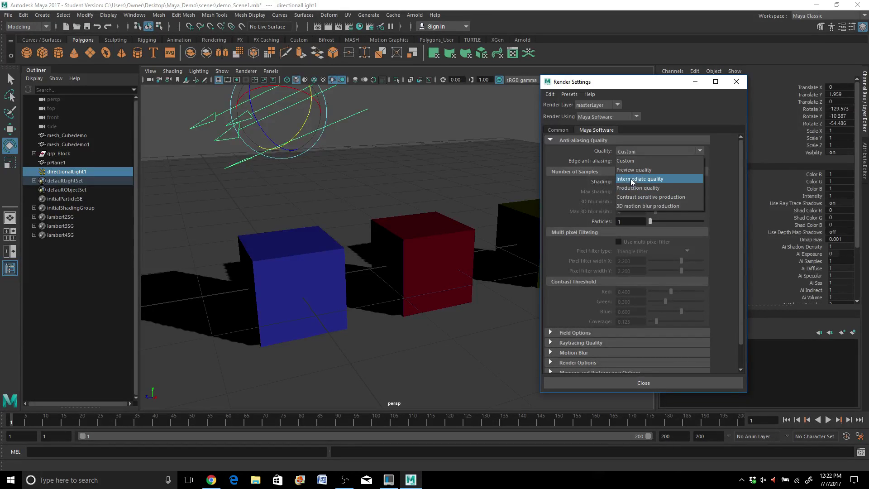
pyautogui.click(629, 170)
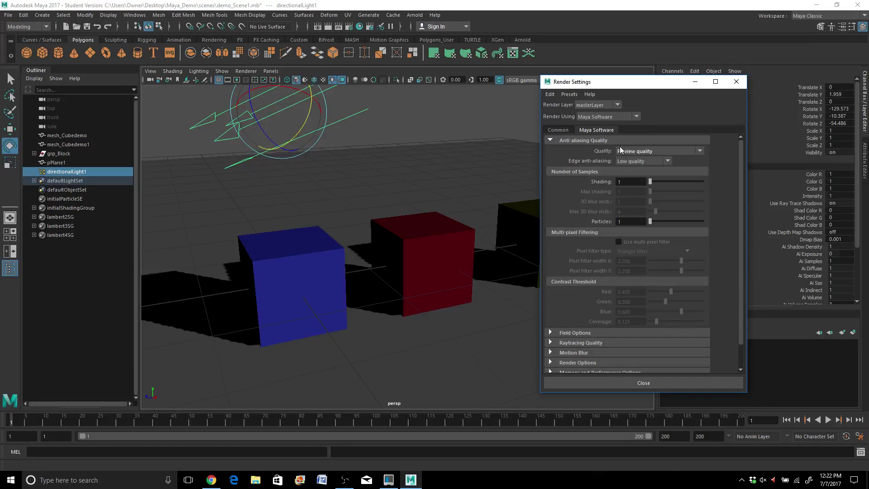
pyautogui.click(624, 160)
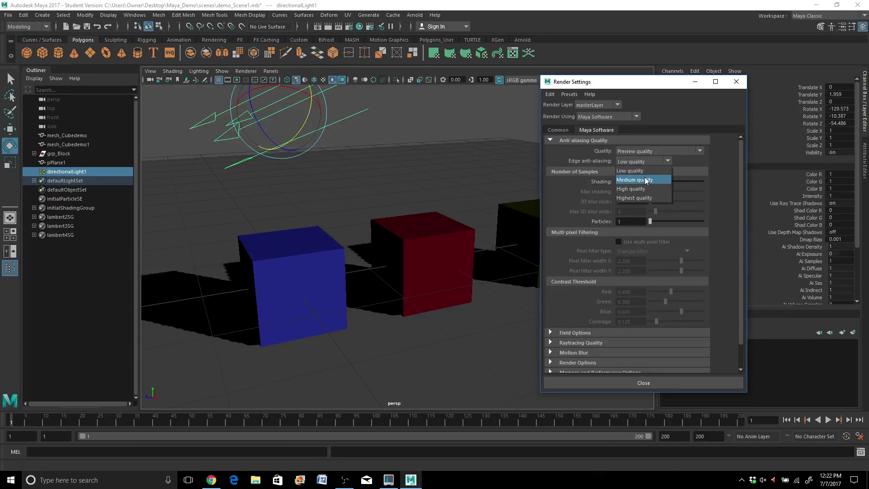
pyautogui.click(636, 179)
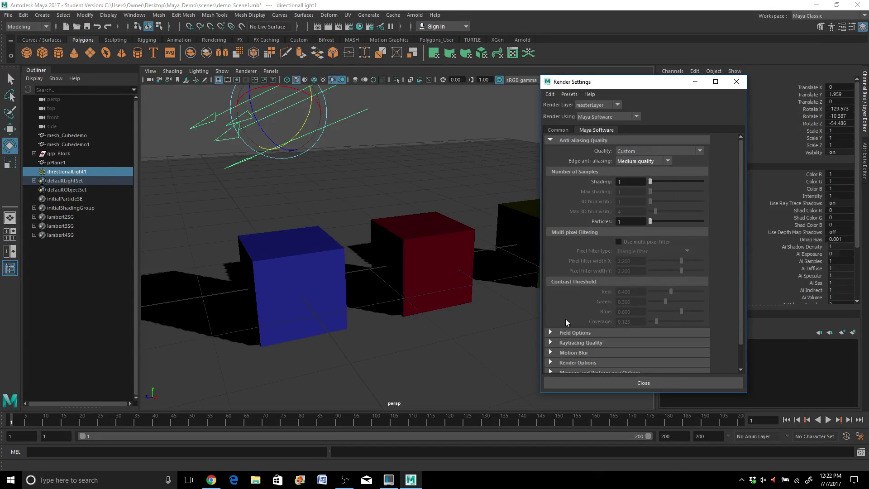
# Enable raytracing for the Maya Software renderer and close the render settings
pyautogui.click(549, 342)
pyautogui.click(621, 354)
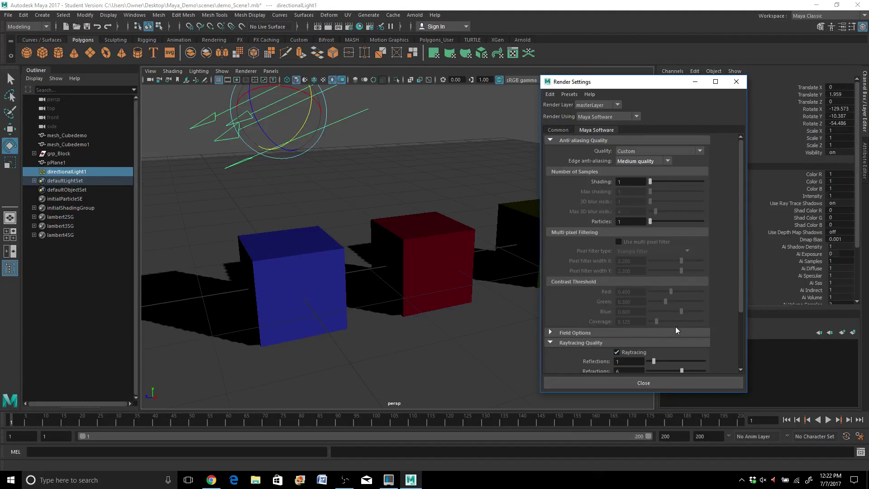
pyautogui.moveTo(742, 273); pyautogui.dragTo(723, 325)
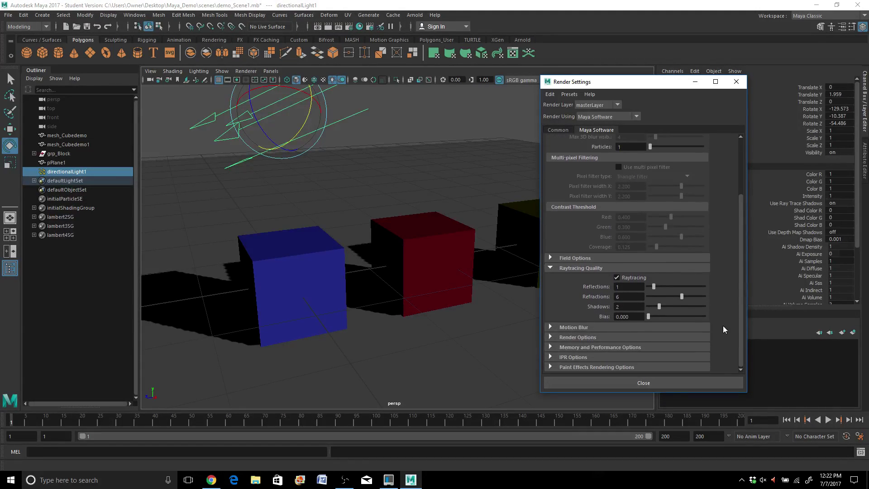
pyautogui.click(550, 267)
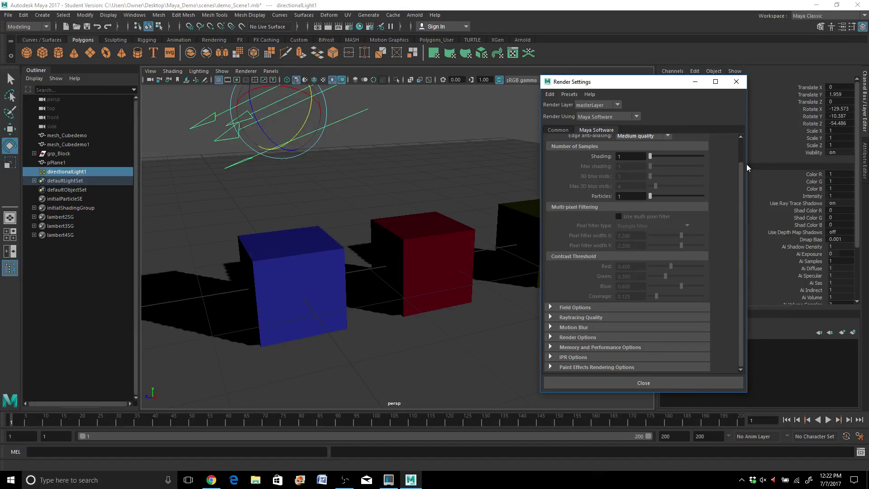
pyautogui.click(736, 81)
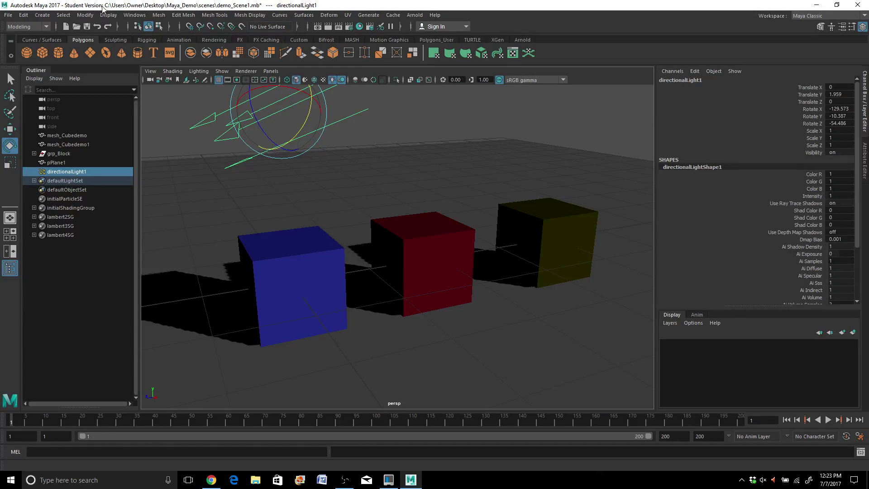
# Switch to the Rendering mode and batch render the animation with all available processors, accepting the student version notice
pyautogui.click(44, 27)
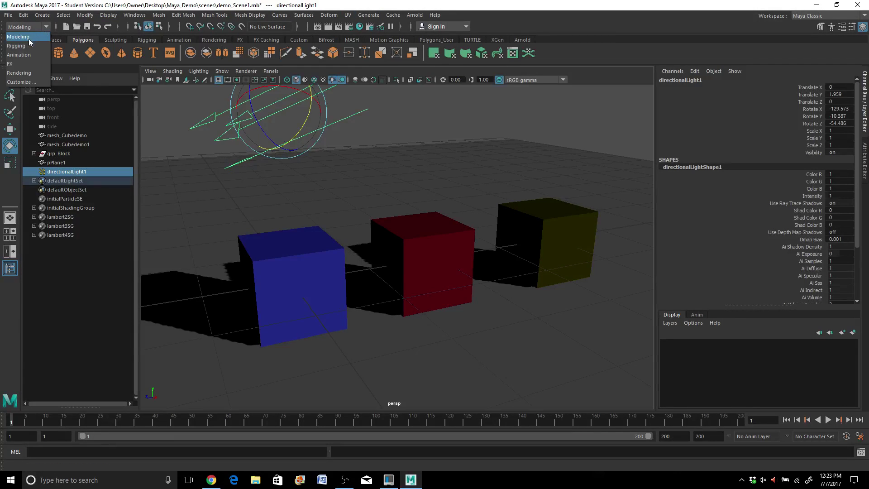
pyautogui.click(25, 73)
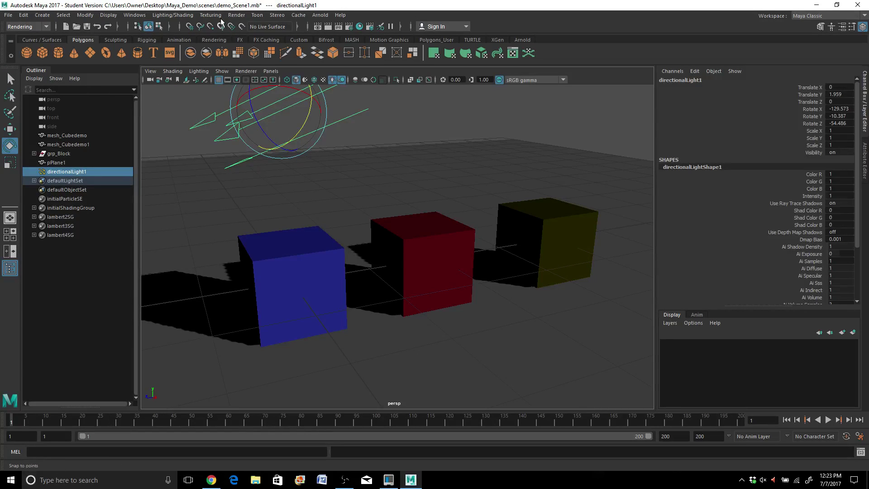
pyautogui.click(240, 15)
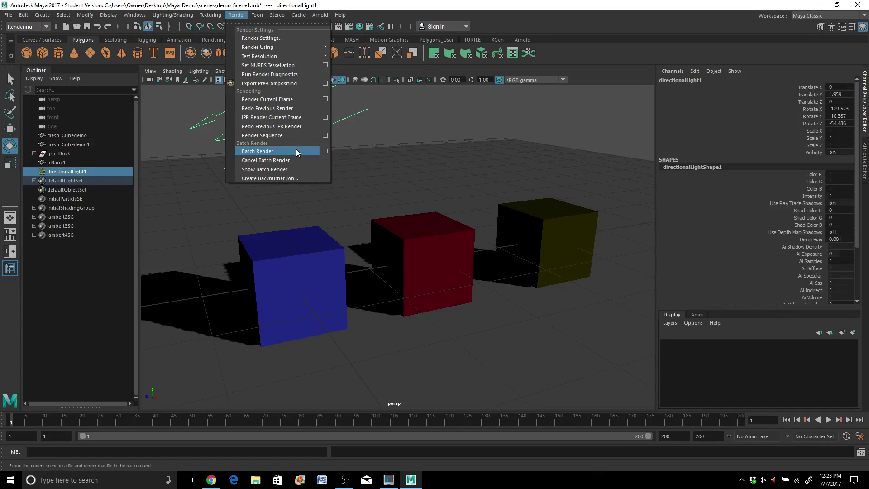
pyautogui.click(325, 151)
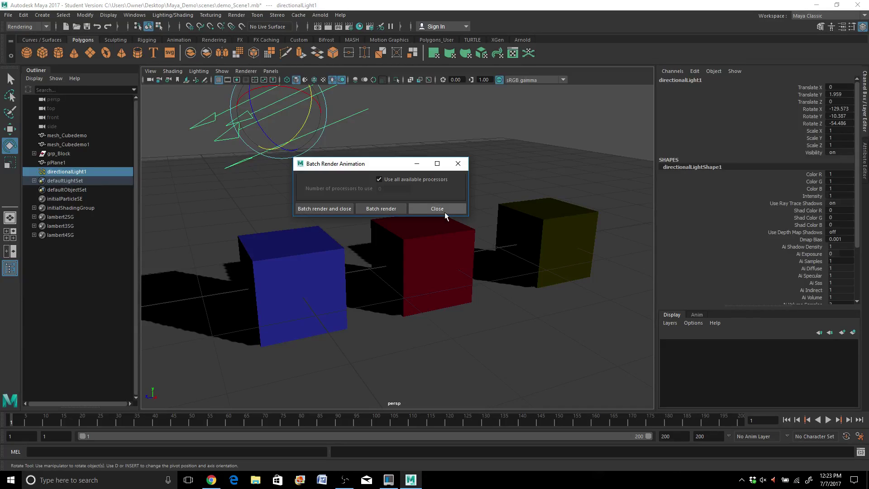
pyautogui.click(327, 210)
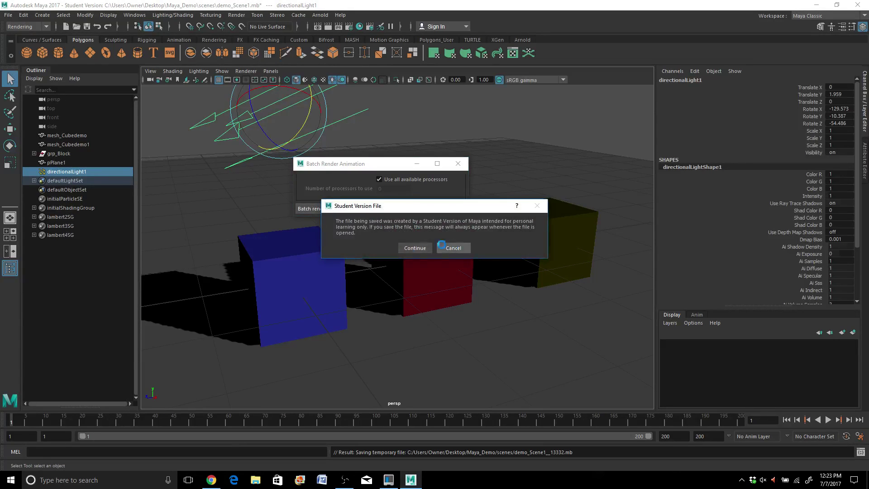
pyautogui.click(411, 249)
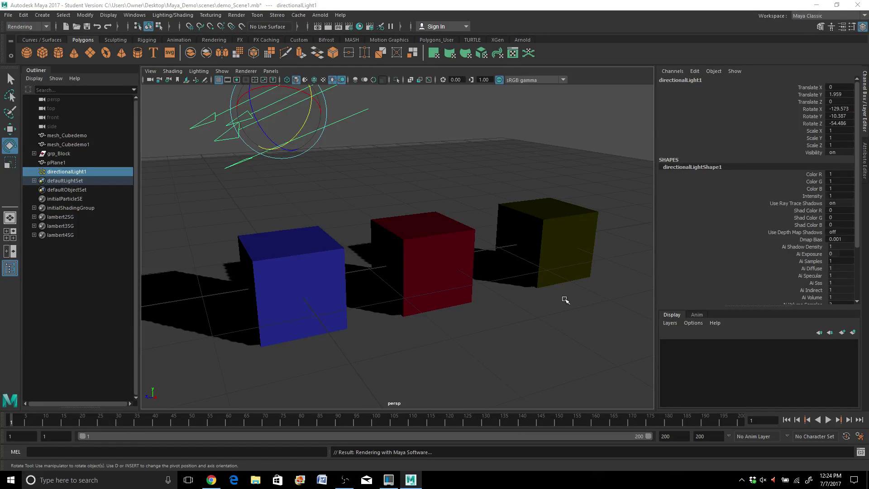
# Switch to the desktop and open the images folder of the Maya_Demo project to check the rendered frames
pyautogui.click(813, 5)
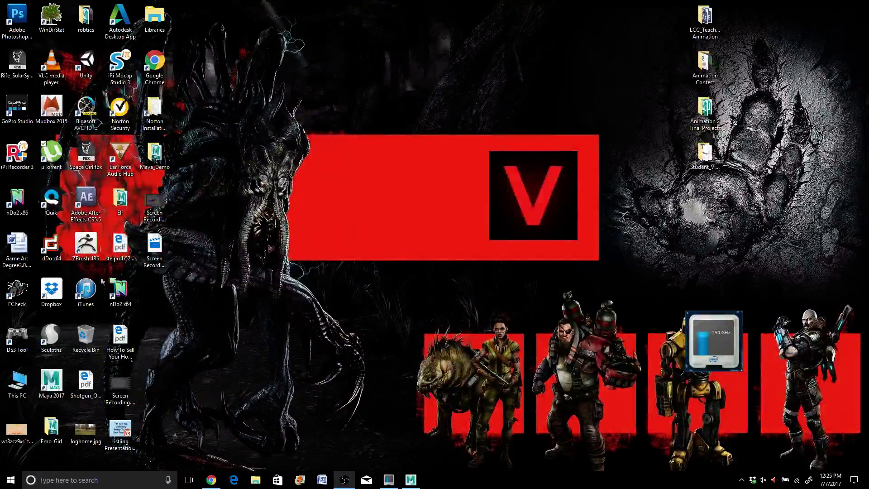
pyautogui.click(147, 165)
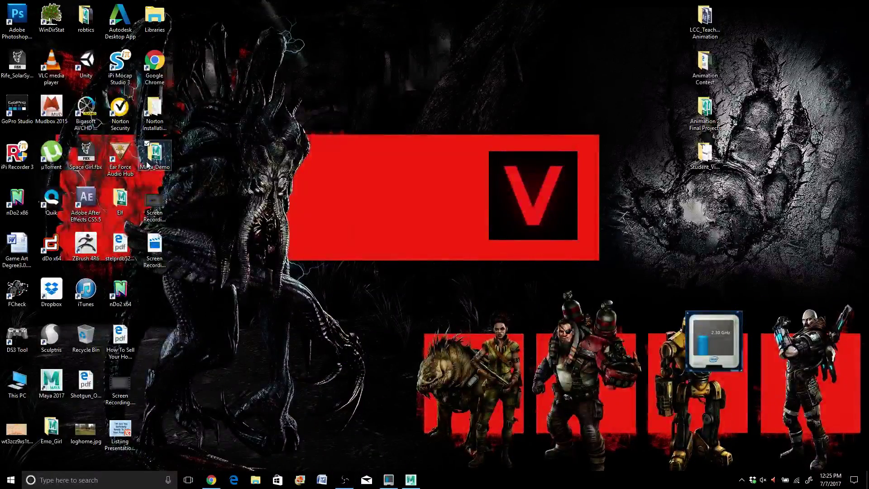
pyautogui.doubleClick(148, 165)
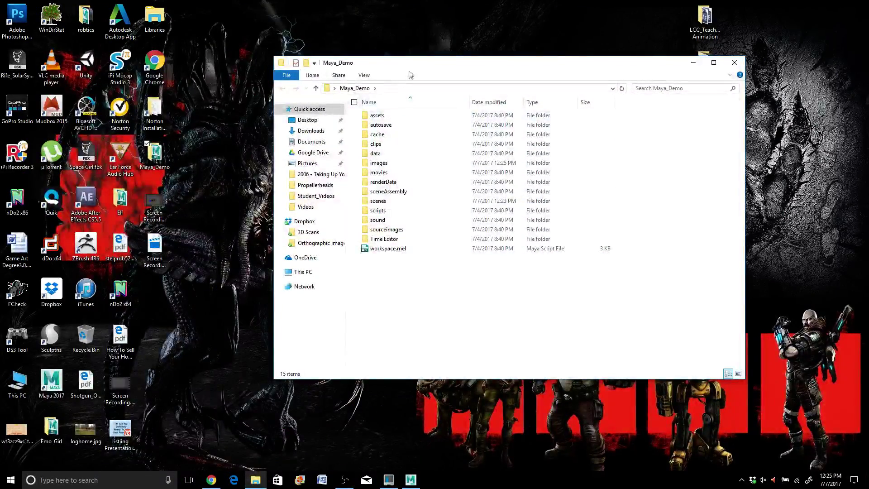
pyautogui.moveTo(410, 74); pyautogui.dragTo(160, 86)
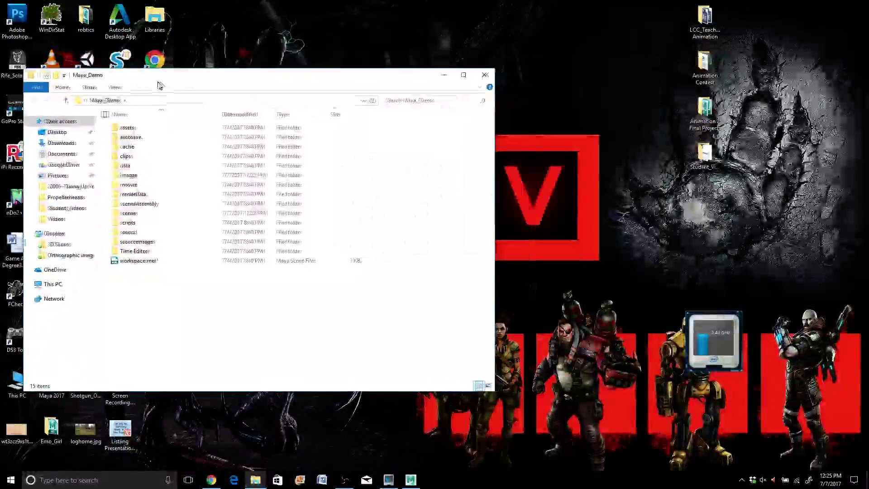
pyautogui.doubleClick(131, 177)
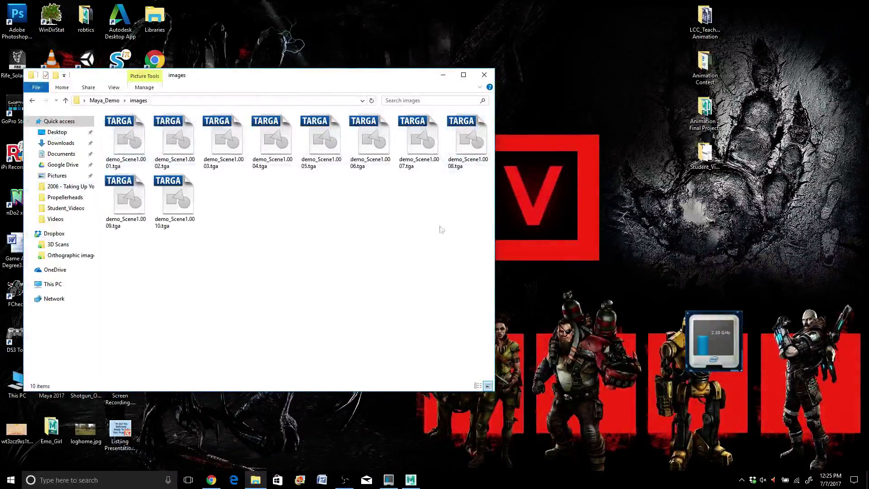
pyautogui.moveTo(411, 481)
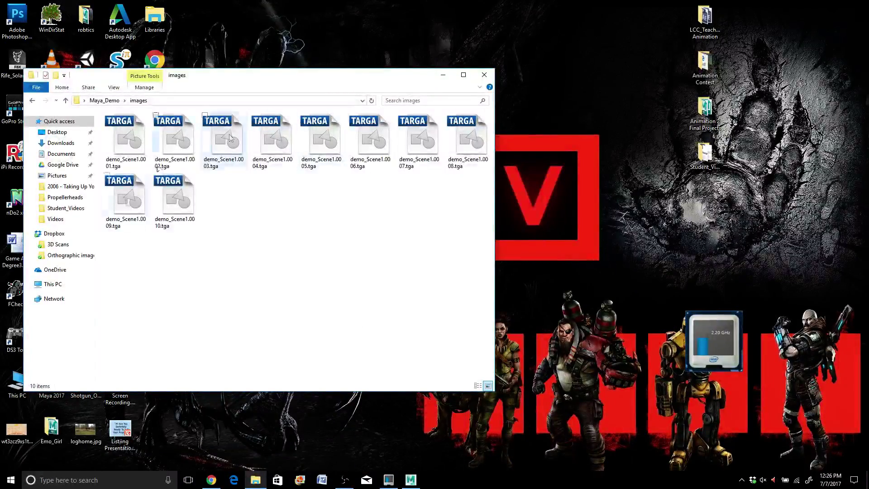
# Open the rendered frame demo_Scene1.0009.tga in Photoshop, moving the folder window aside while it loads
pyautogui.doubleClick(139, 207)
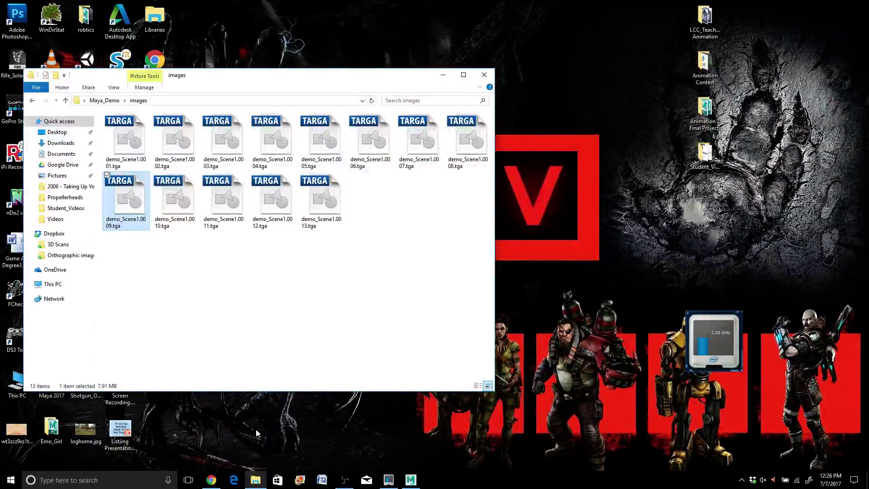
pyautogui.press('Return')
pyautogui.rightClick(256, 482)
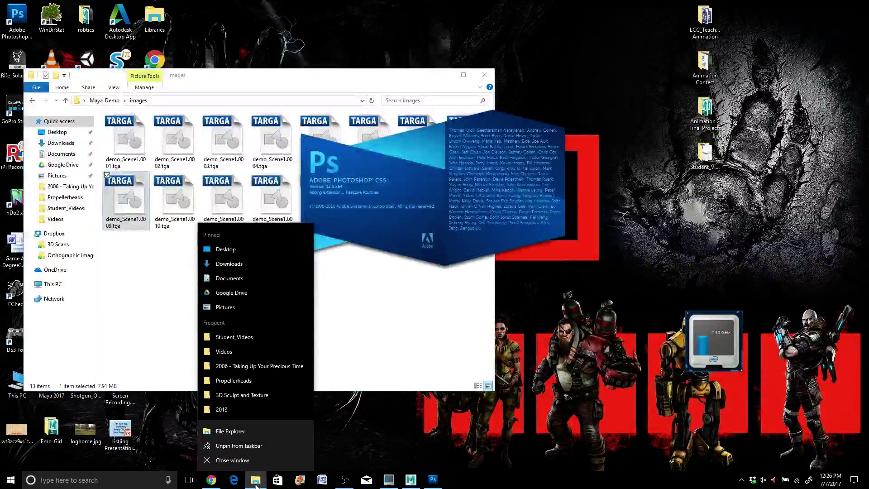
pyautogui.click(255, 483)
pyautogui.click(252, 482)
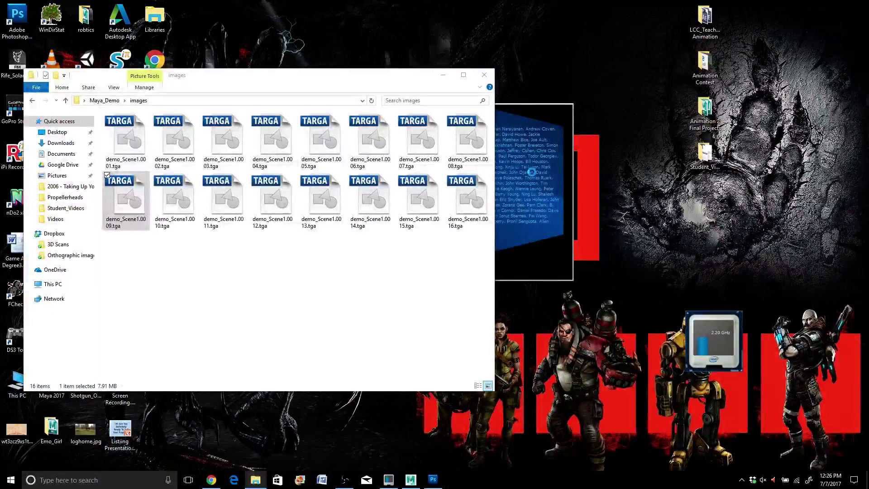
pyautogui.moveTo(335, 75); pyautogui.dragTo(174, 19)
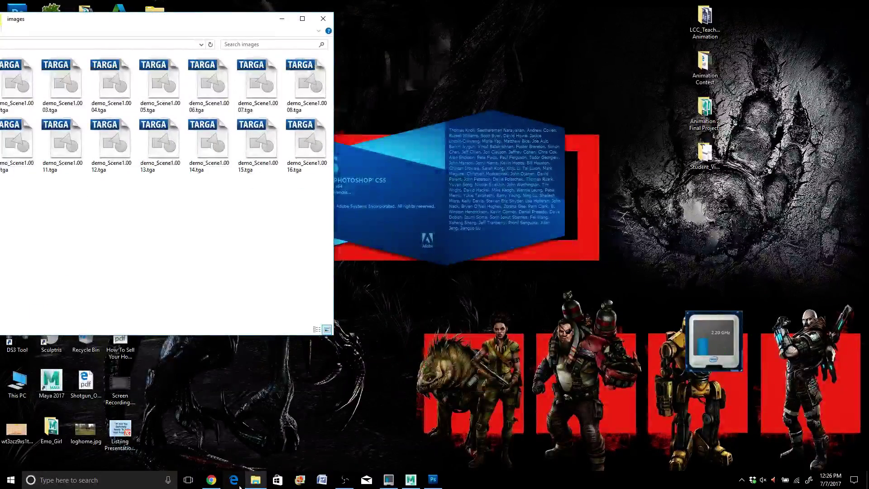
pyautogui.moveTo(250, 484)
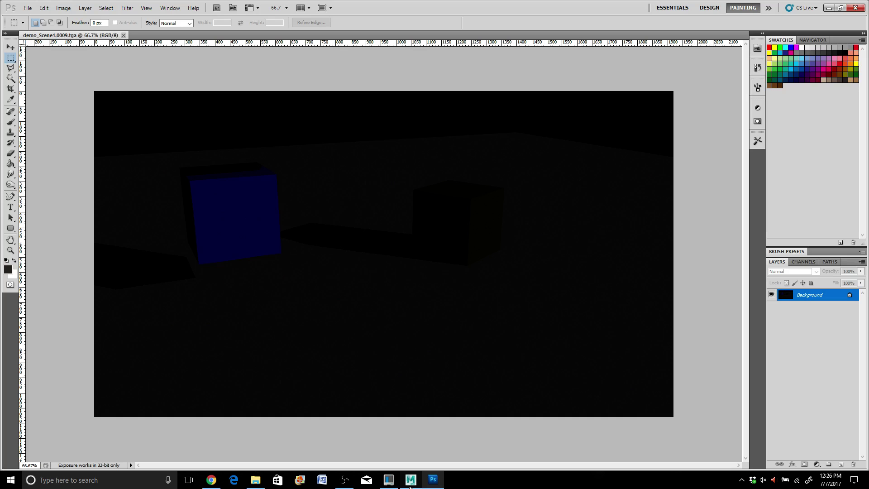
# Switch back to Maya and cancel the running batch render, confirming the cancellation
pyautogui.click(411, 486)
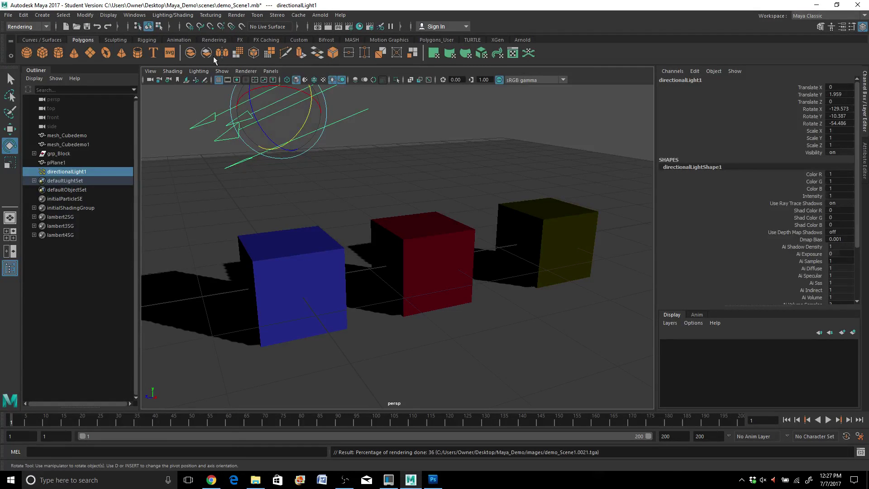
pyautogui.click(236, 15)
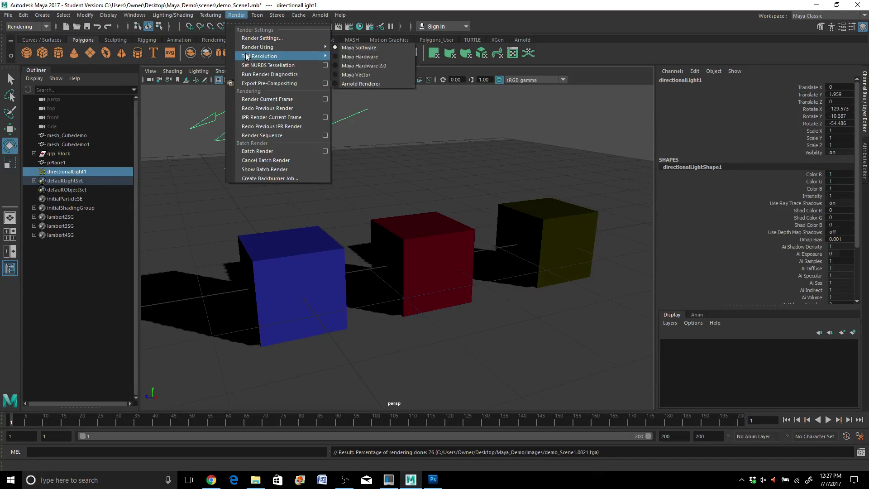
pyautogui.click(268, 162)
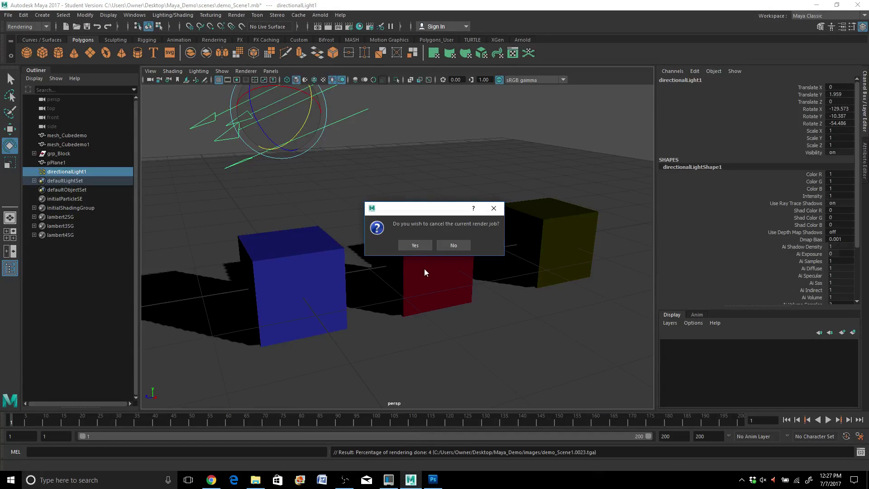
pyautogui.click(415, 245)
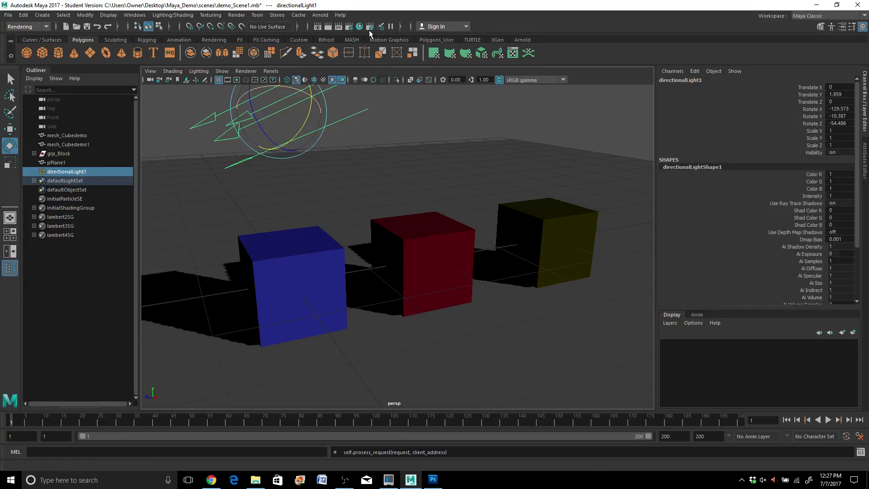
# Examine the start frame and frame range in the common render settings, and close the settings window
pyautogui.click(349, 27)
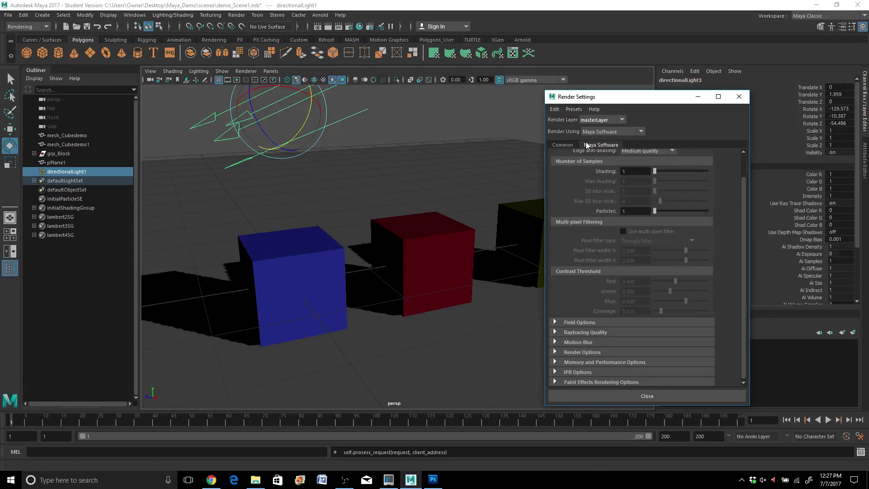
pyautogui.click(564, 145)
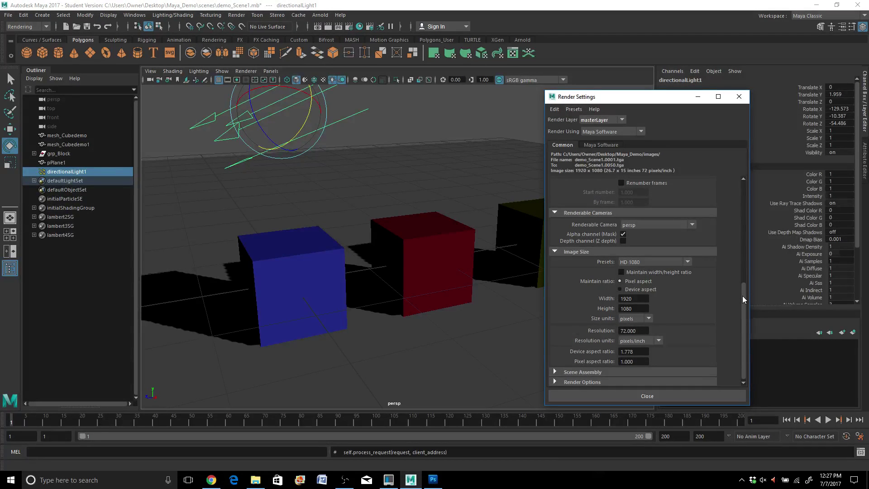
pyautogui.moveTo(743, 299); pyautogui.dragTo(740, 240)
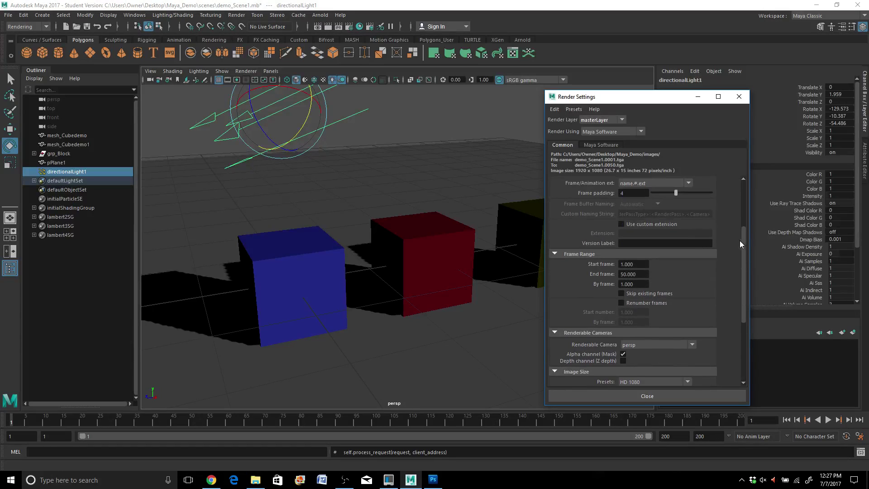
pyautogui.moveTo(636, 266); pyautogui.dragTo(609, 265)
pyautogui.press('Return')
pyautogui.click(739, 96)
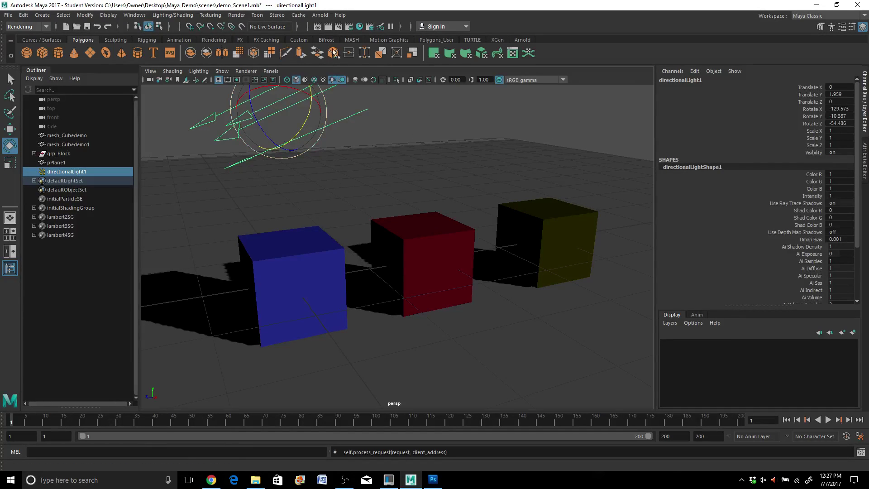
# Render the current frame with Maya Software, inspect it in the maximized Render View, and close that window
pyautogui.click(328, 26)
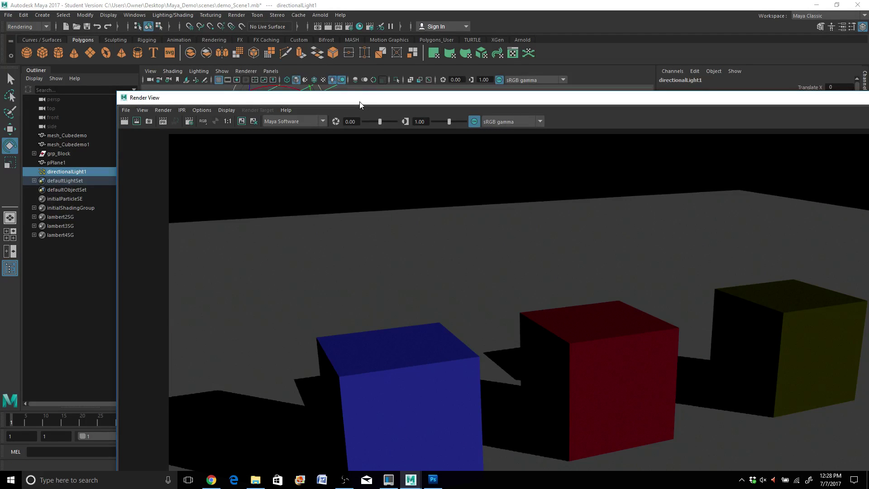
pyautogui.doubleClick(359, 100)
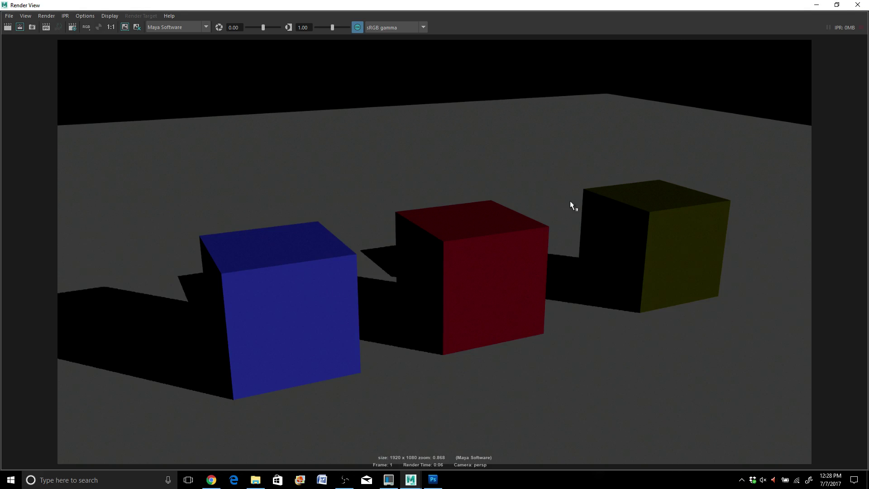
pyautogui.click(857, 5)
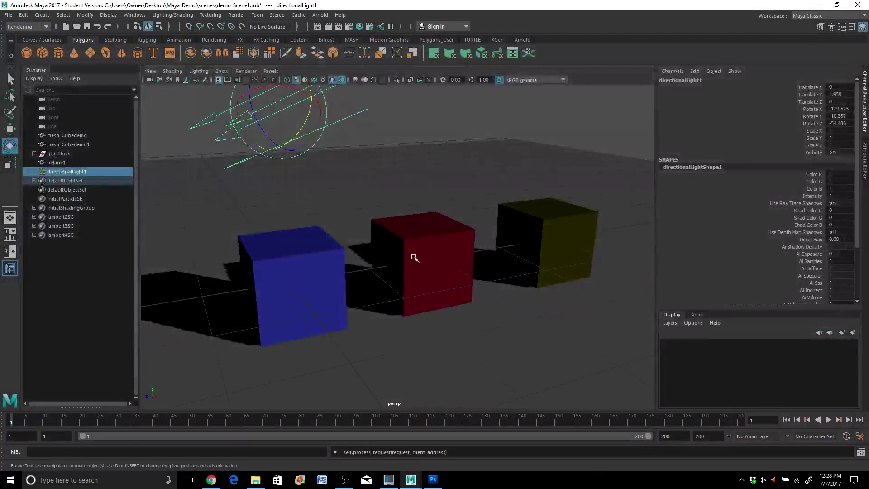